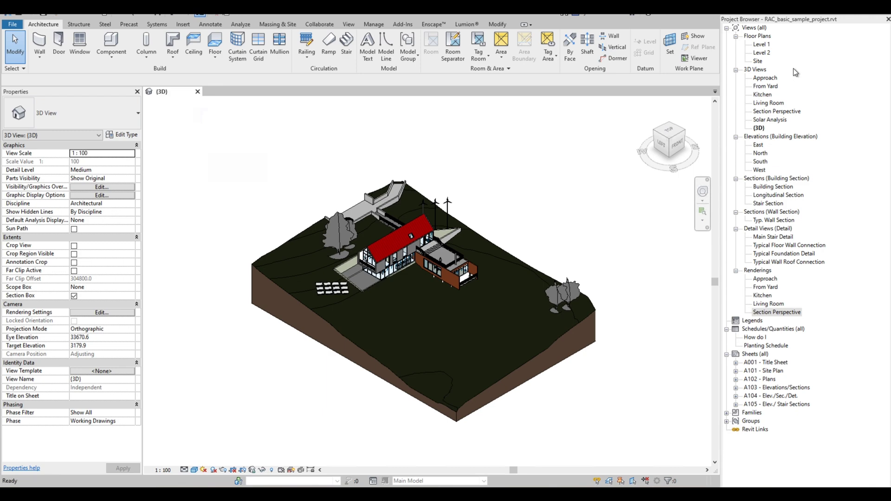
Step: Open the Site floor plan
left_click(757, 62)
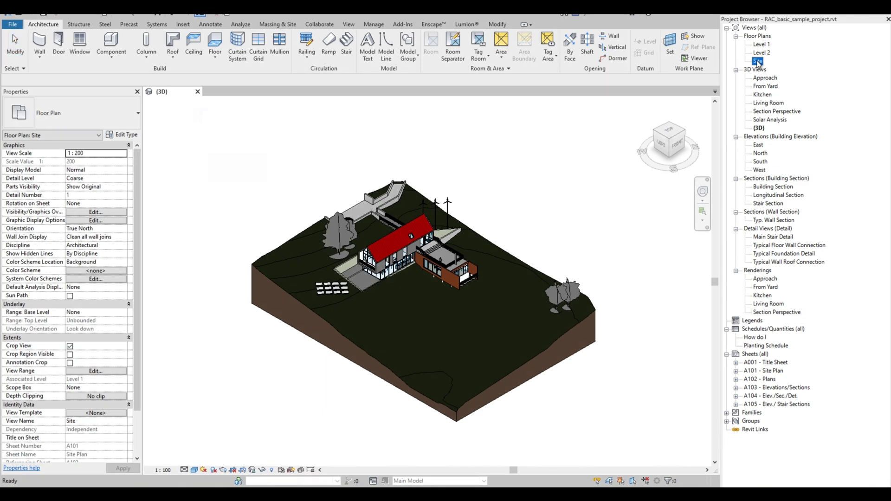
double_click(758, 61)
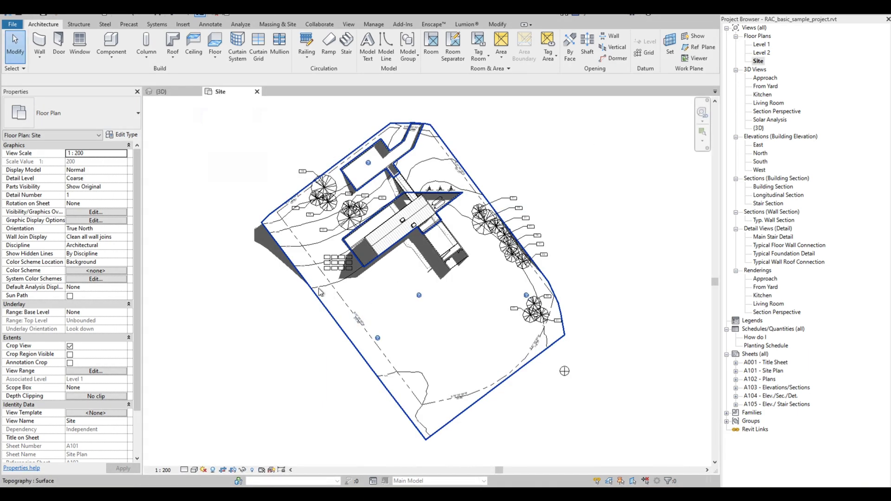
middle_click_drag(589, 113, 569, 141)
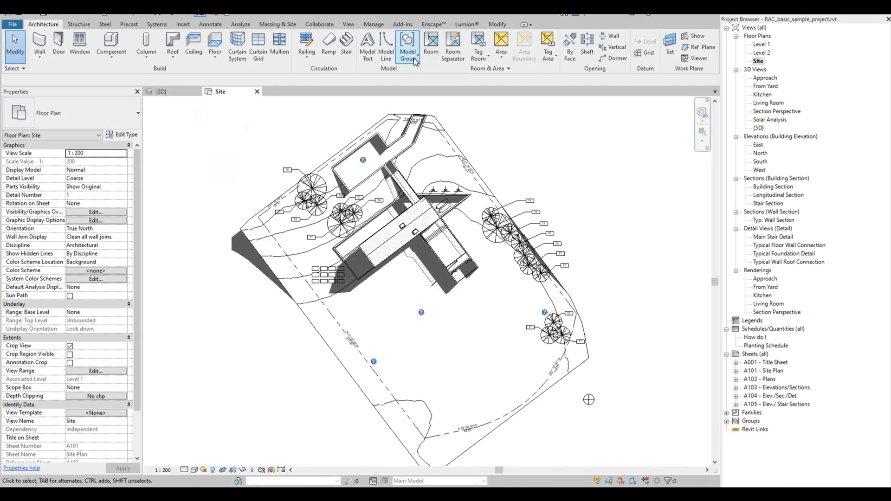
Step: Create a perspective walkthrough whose path runs from the site's lowest corner up toward the inner angle of the house, ending slightly back from it
left_click(350, 25)
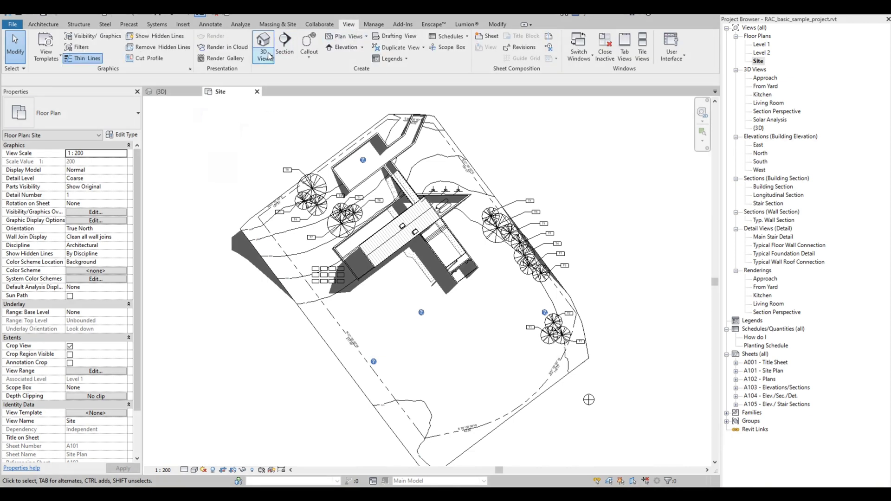
left_click(273, 58)
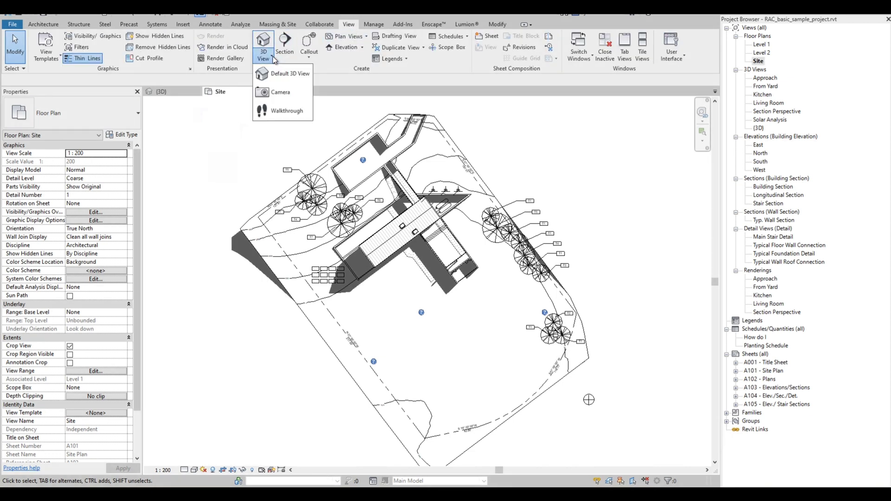
left_click(273, 112)
scroll(391, 245, "down", 1)
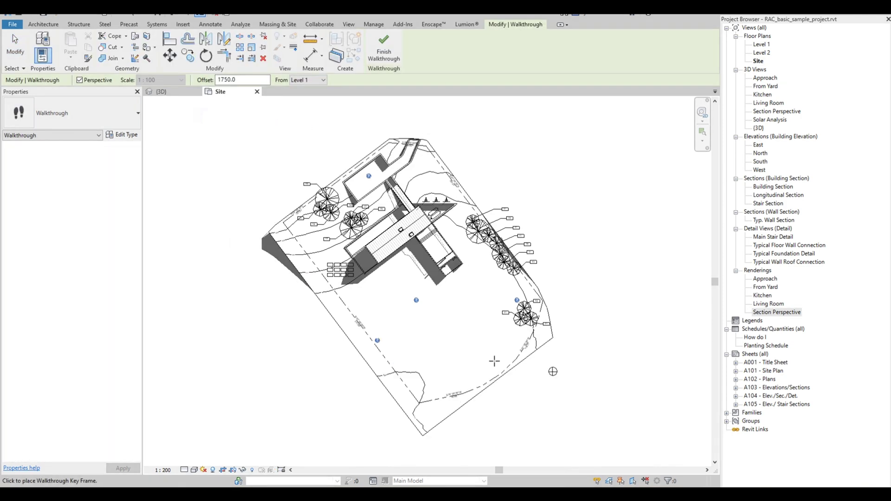
left_click(426, 429)
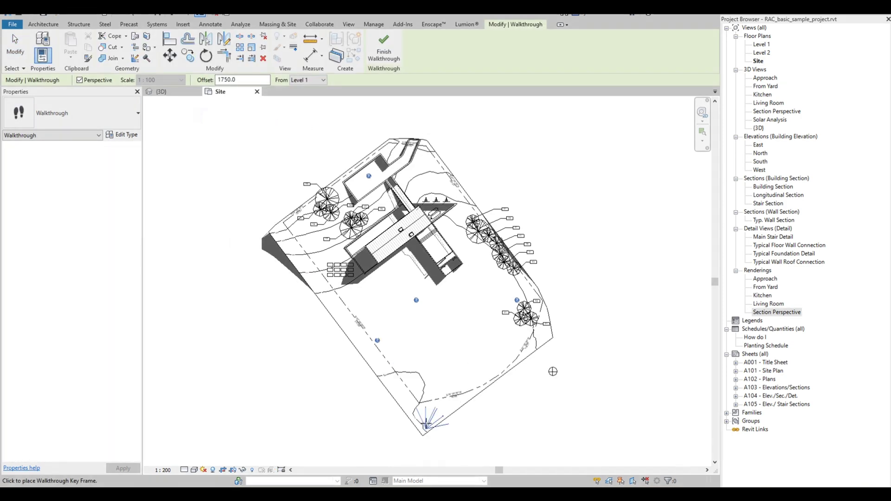
left_click(435, 398)
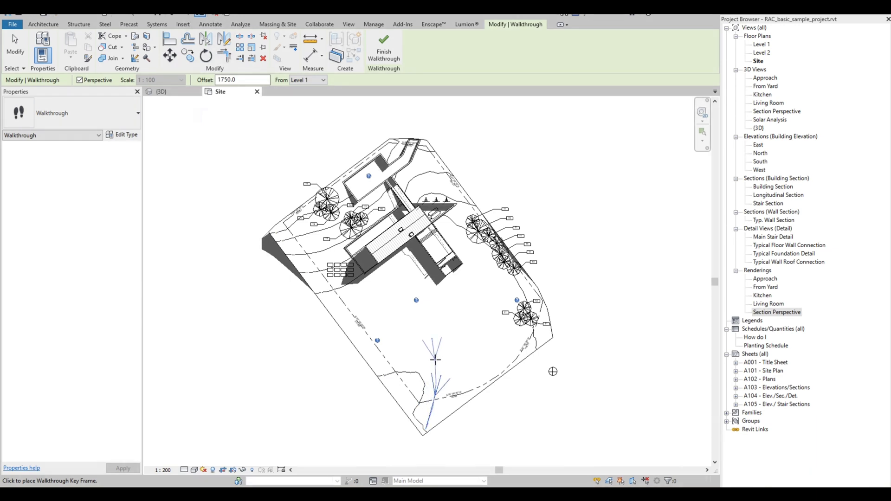
left_click(434, 356)
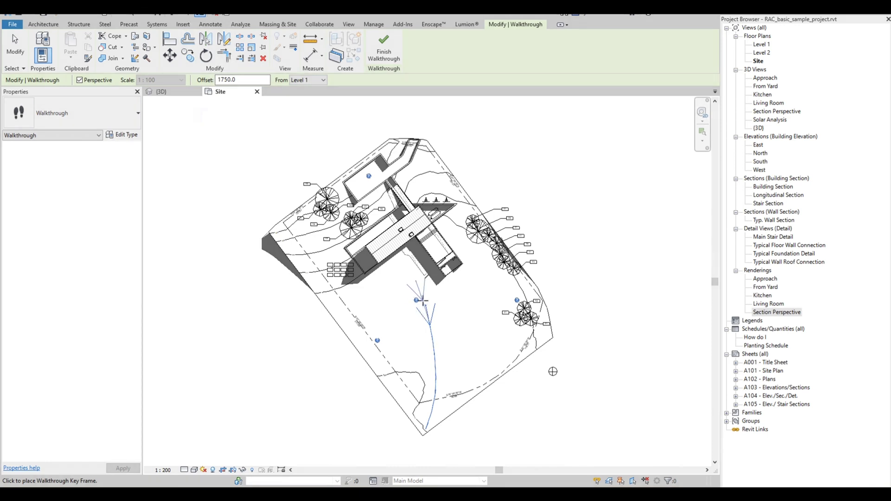
left_click(416, 298)
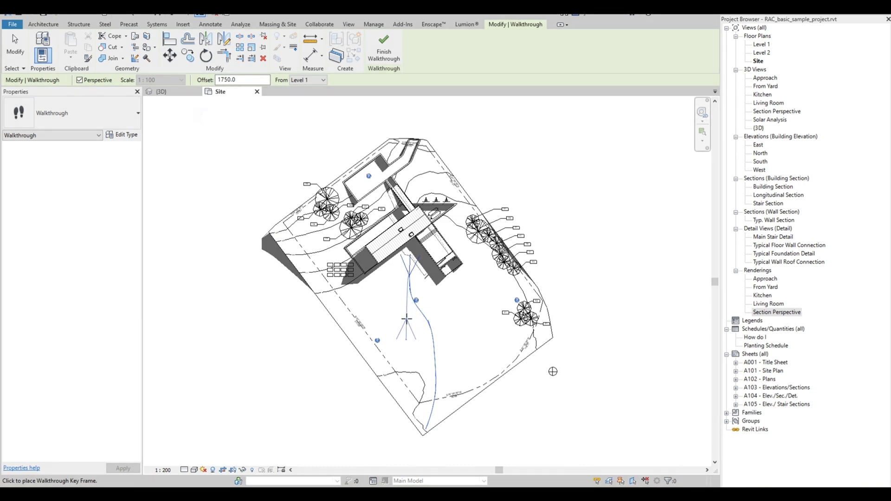
key("Escape")
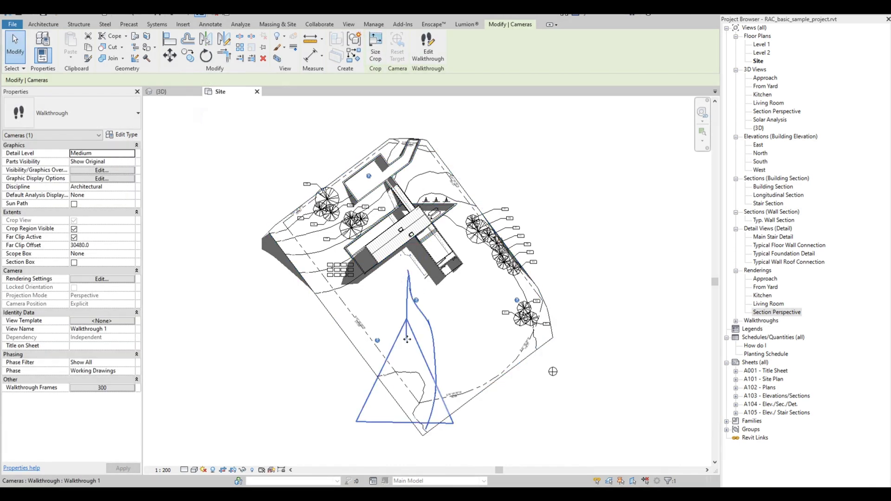
Step: Show the camera of Walkthrough 1 in the site plan and edit the walkthrough so its last key frame aims at the house
left_click(736, 321)
right_click(764, 329)
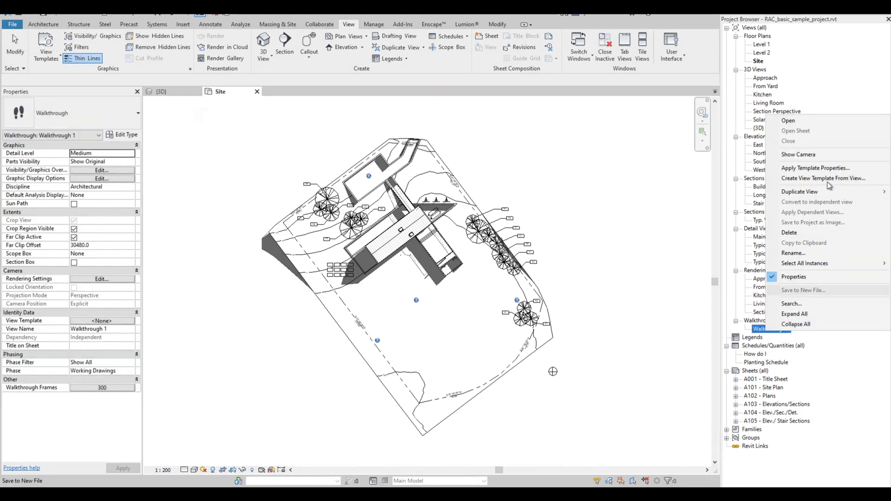
left_click(799, 155)
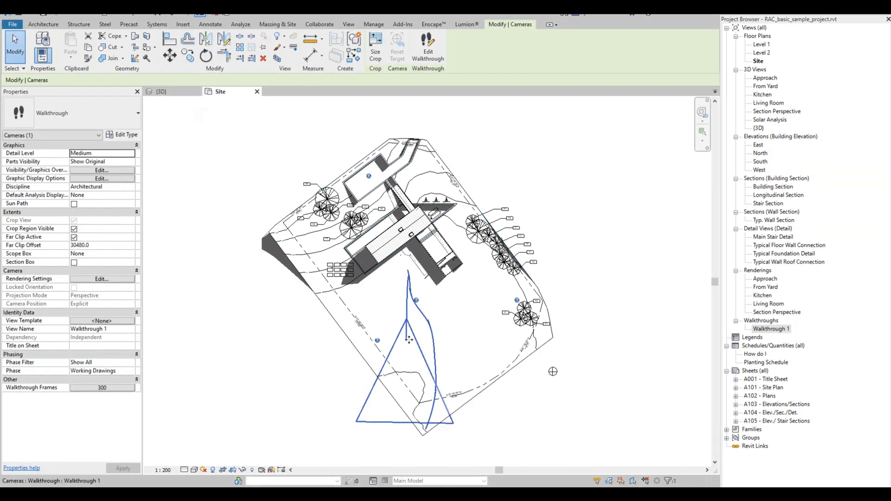
left_click(428, 51)
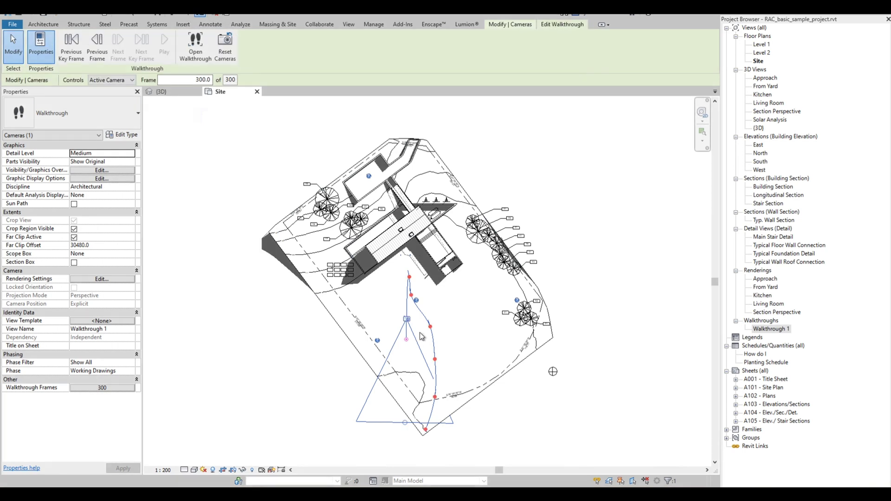
left_click_drag(411, 340, 417, 248)
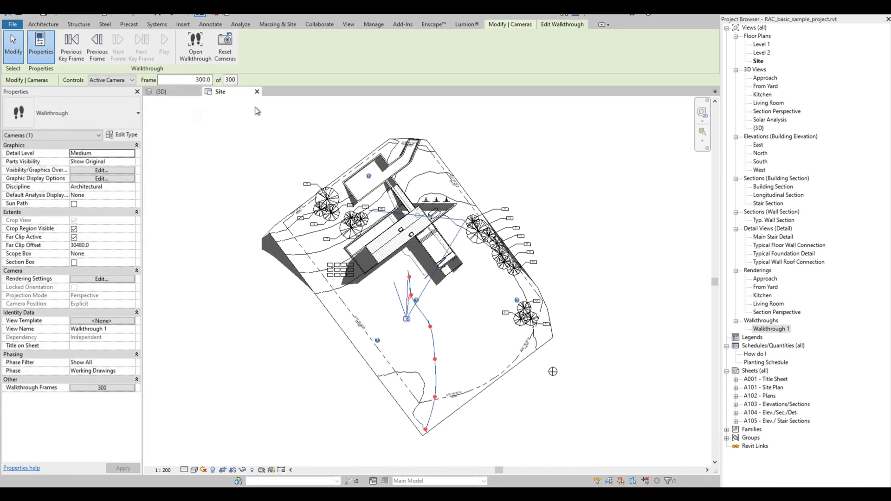
Step: Open the walkthrough's perspective view at frame 299 and enlarge its crop region on all four sides to frame the whole house
left_click(97, 46)
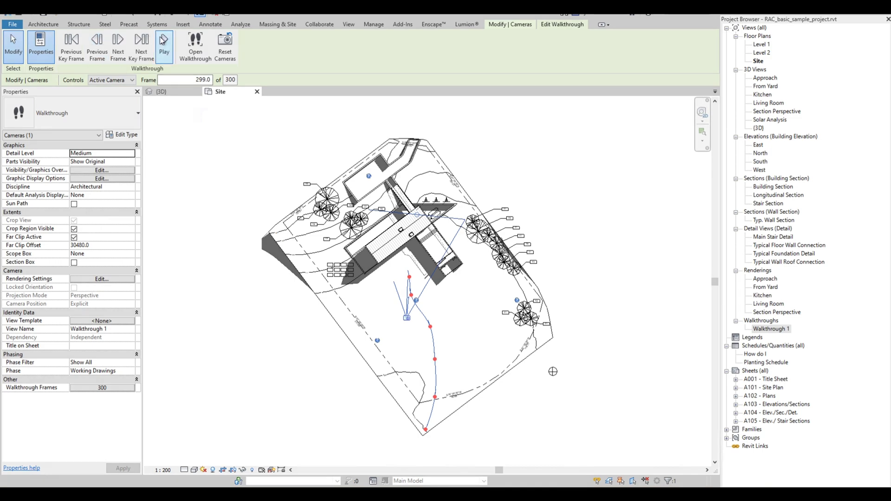
left_click(196, 46)
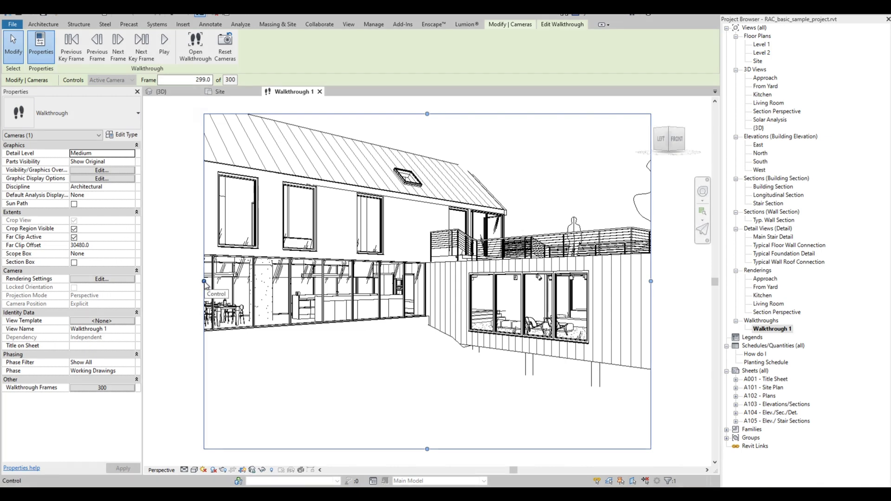
left_click_drag(204, 281, 145, 279)
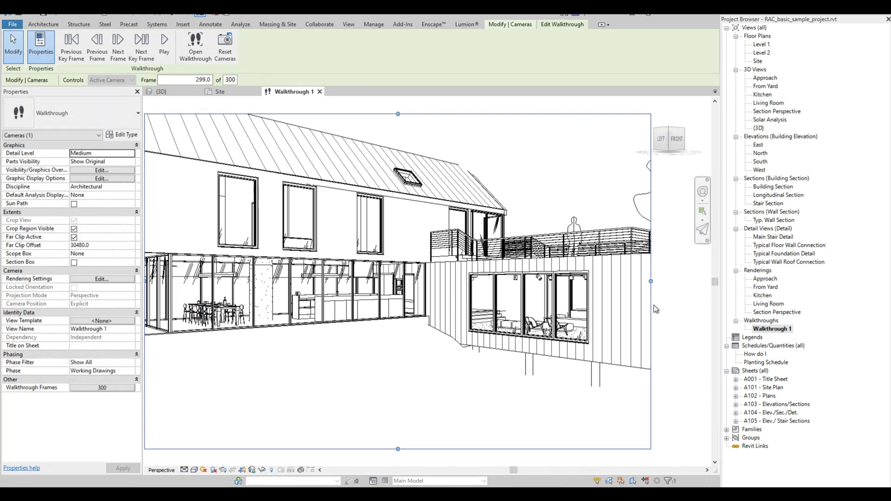
left_click_drag(651, 281, 709, 281)
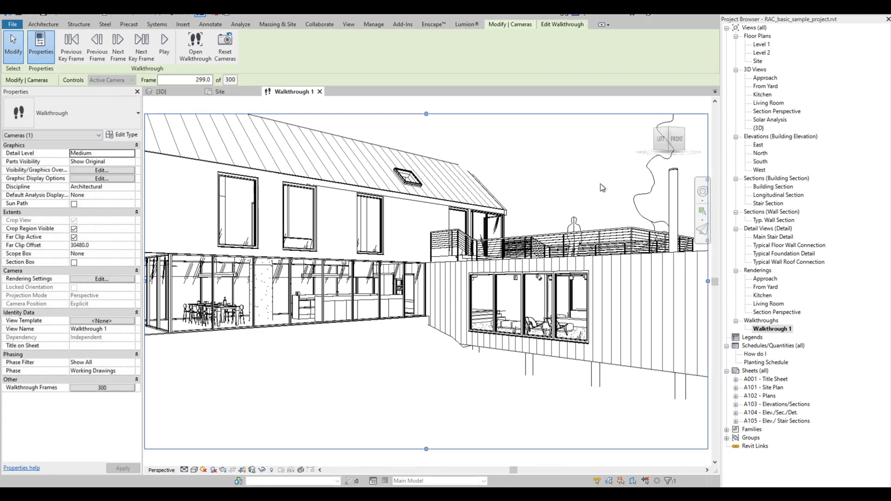
scroll(423, 225, "down", 3)
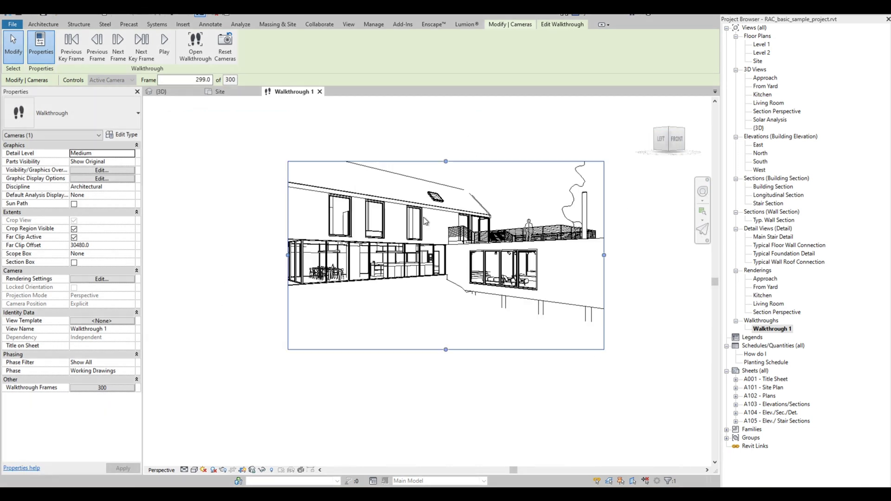
left_click_drag(446, 164, 450, 130)
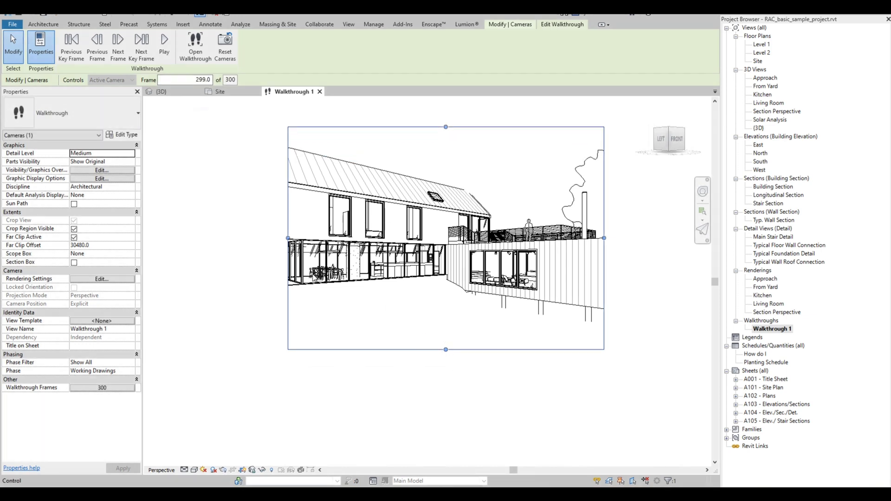
left_click_drag(288, 237, 210, 237)
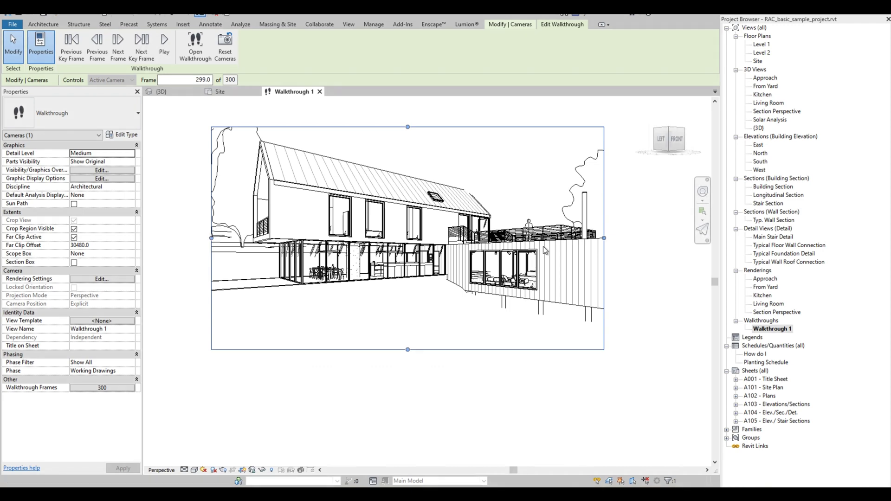
left_click_drag(604, 238, 681, 238)
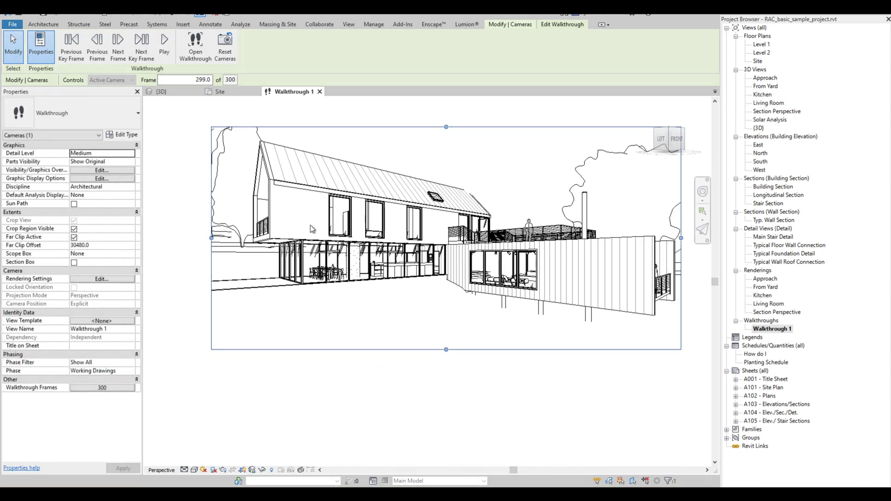
left_click_drag(447, 125, 447, 101)
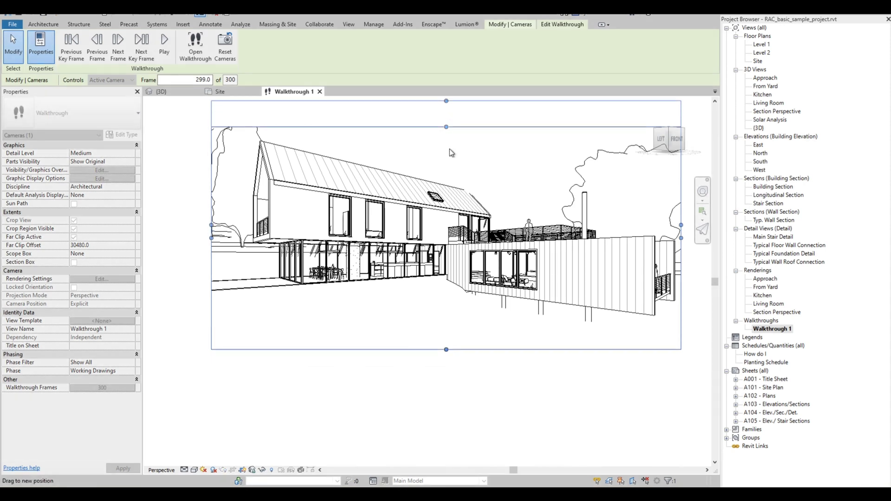
left_click_drag(451, 348, 452, 358)
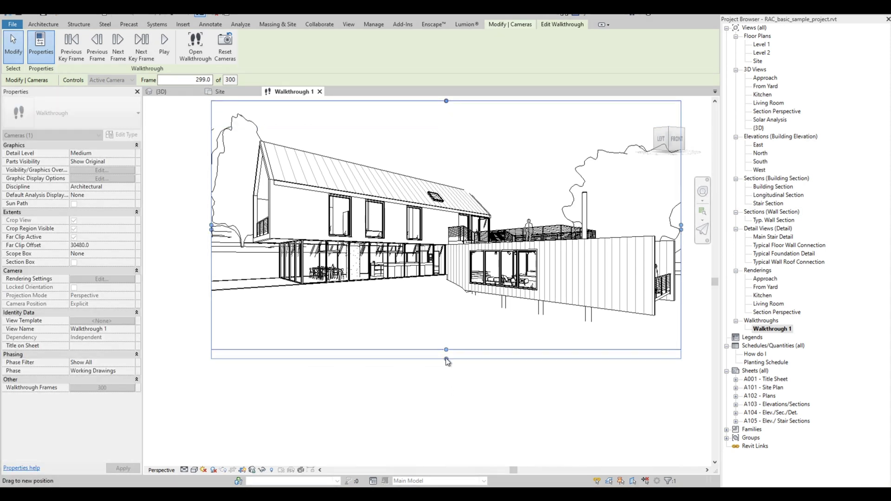
Step: Step backward through the walkthrough from frame 300 to the key frame at 148.3, checking how the house is framed
left_click(137, 46)
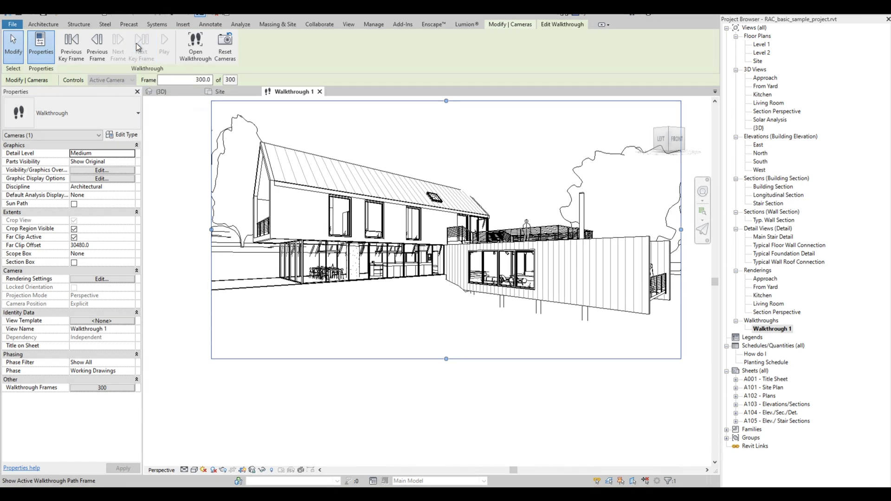
left_click(97, 44)
left_click(97, 43)
left_click(97, 44)
left_click(97, 44)
left_click(97, 44)
left_click(97, 43)
left_click(97, 43)
left_click(97, 44)
left_click(97, 44)
left_click(97, 44)
left_click(97, 44)
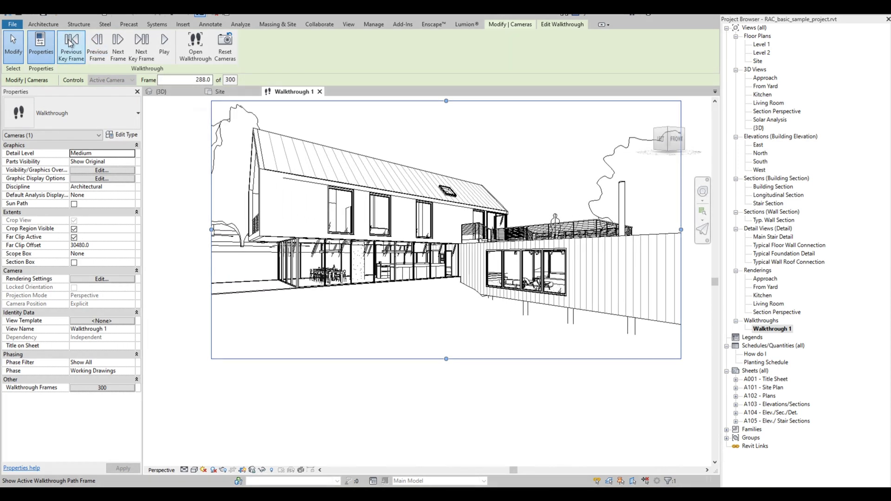
left_click(70, 42)
left_click(70, 43)
left_click(70, 43)
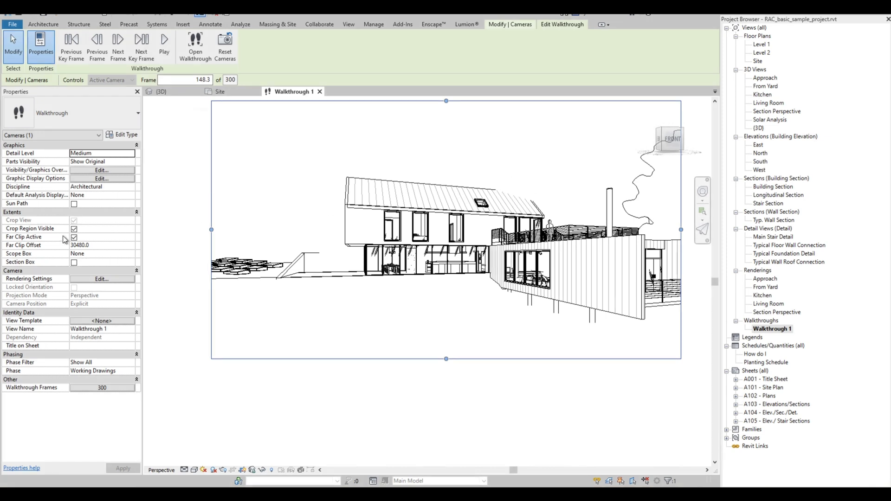
Step: Set the walkthrough camera's far clip offset to 35480
left_click(75, 245)
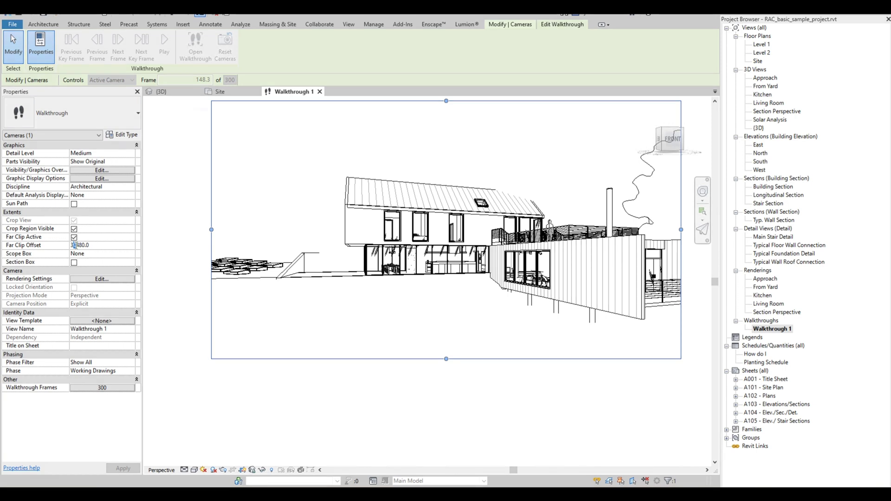
type("5")
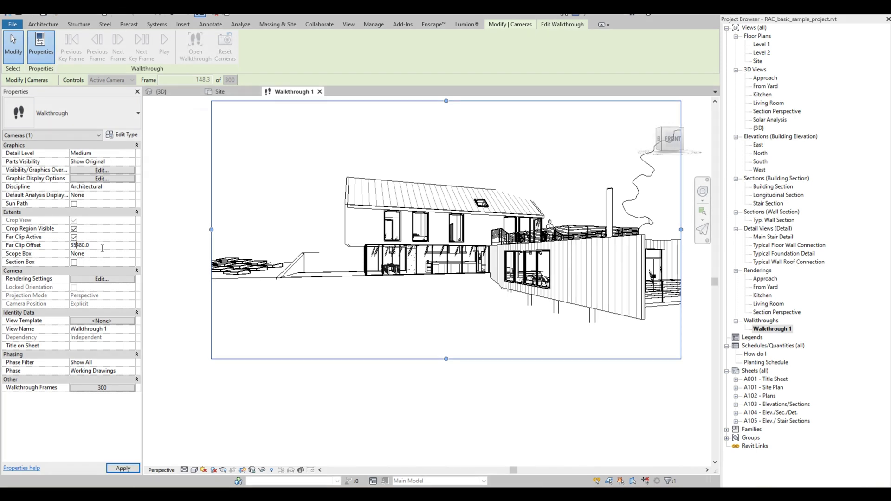
left_click(123, 468)
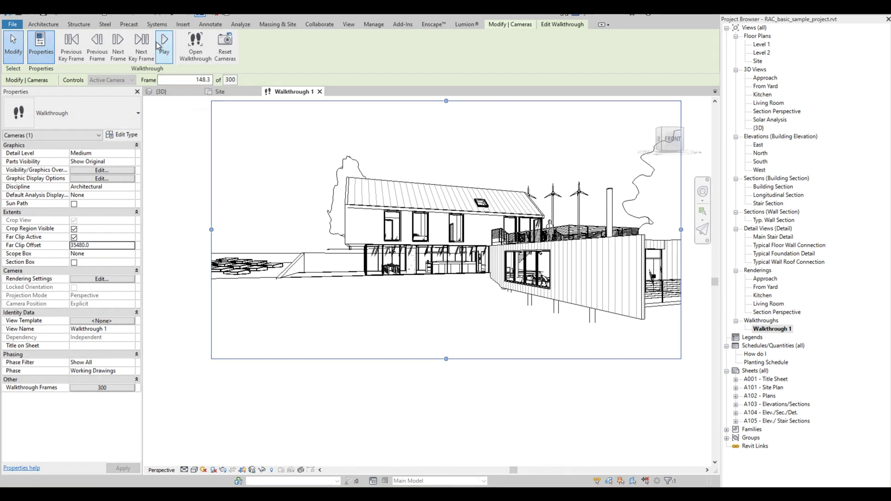
Step: At the key frame at 102.3, set the far clip offset to 50480 and check the view one key frame earlier
left_click(77, 44)
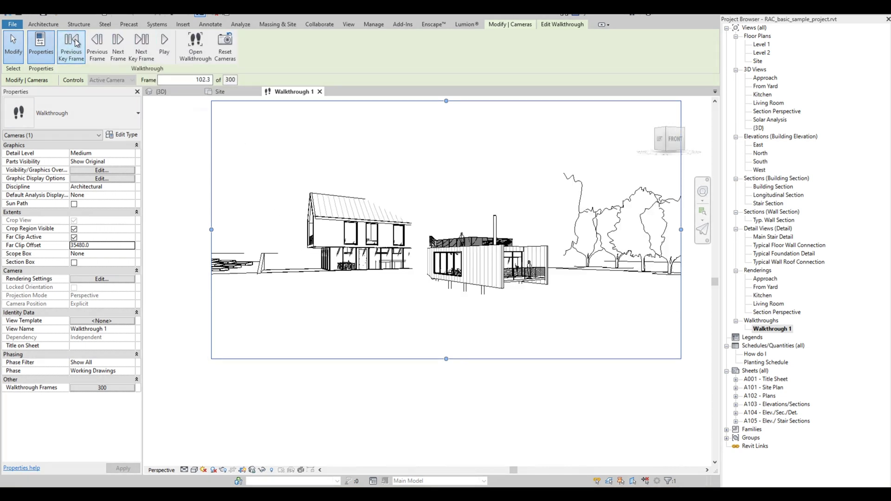
left_click(75, 246)
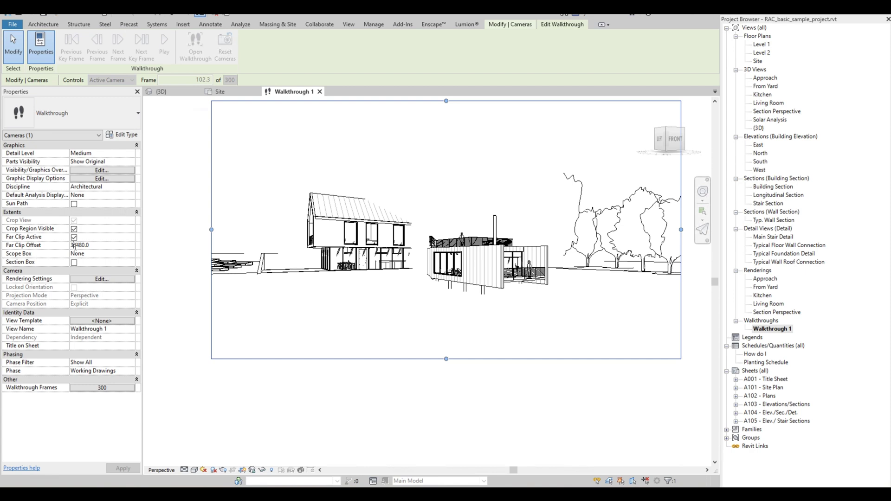
left_click_drag(75, 246, 64, 239)
type("50")
left_click(125, 469)
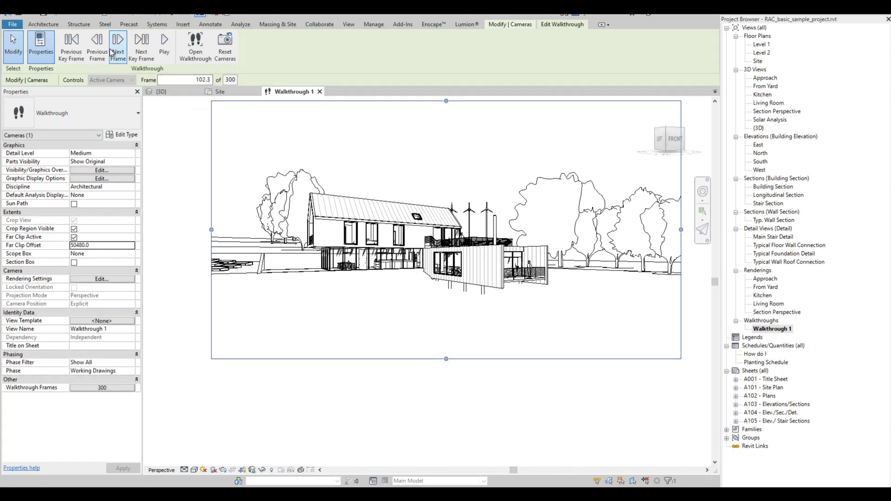
left_click(77, 44)
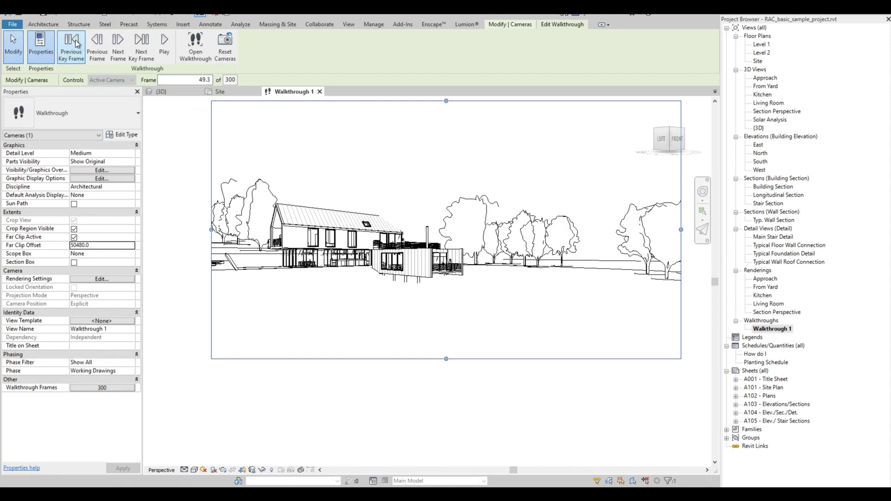
Step: At the first key frame, set the camera's far clip offset to 60480 and play the walkthrough
left_click(78, 44)
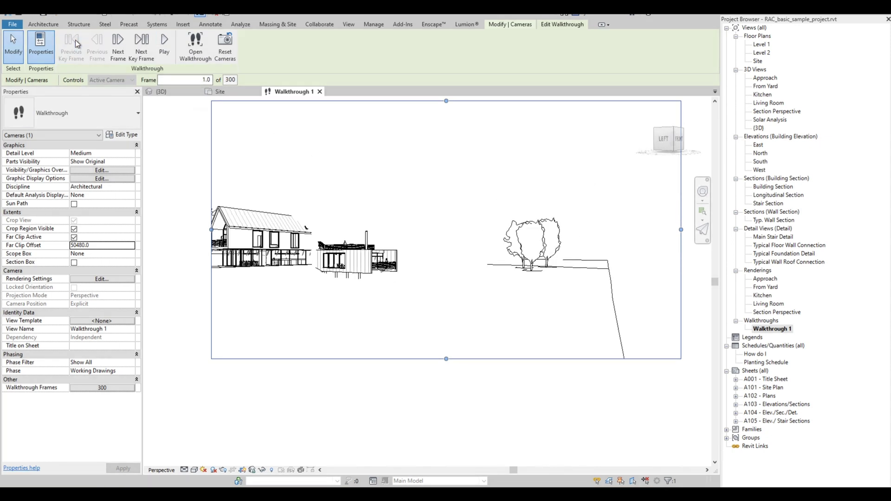
left_click(75, 245)
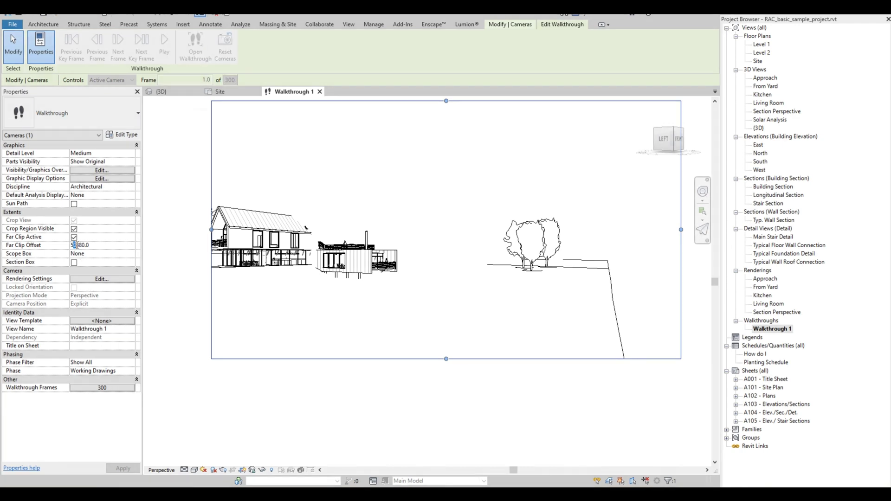
key("Return")
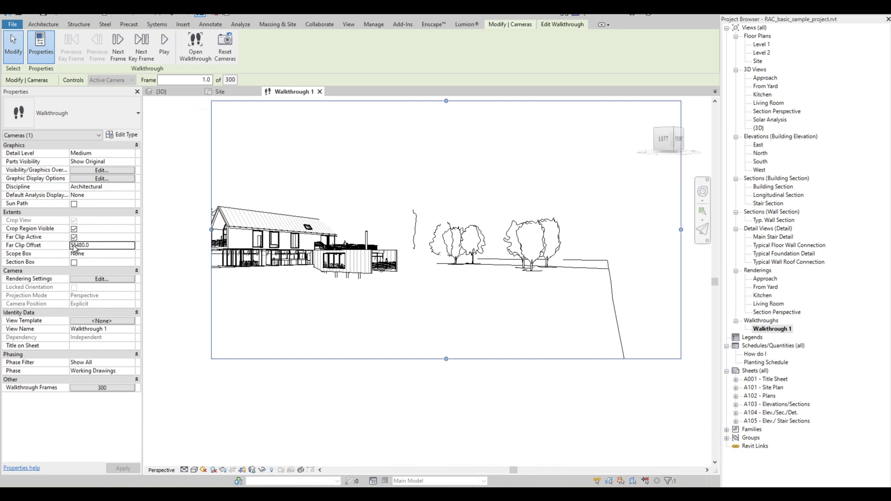
left_click(75, 247)
left_click_drag(77, 245, 68, 245)
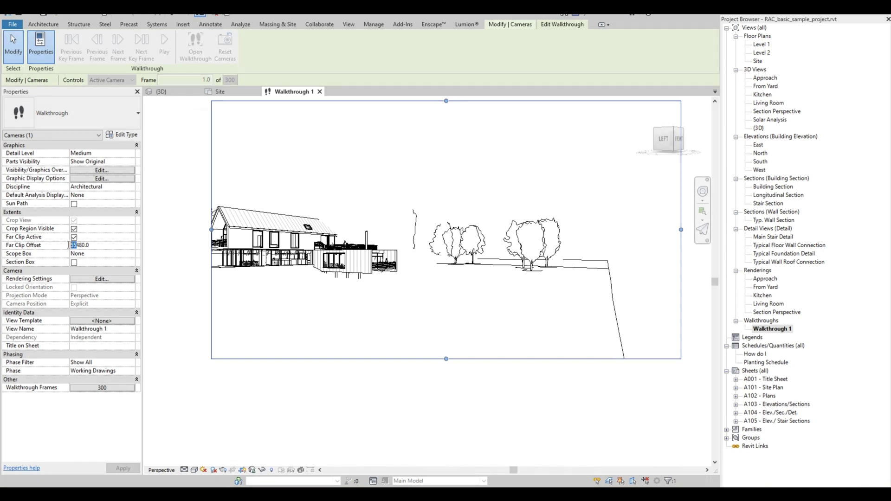
type("60")
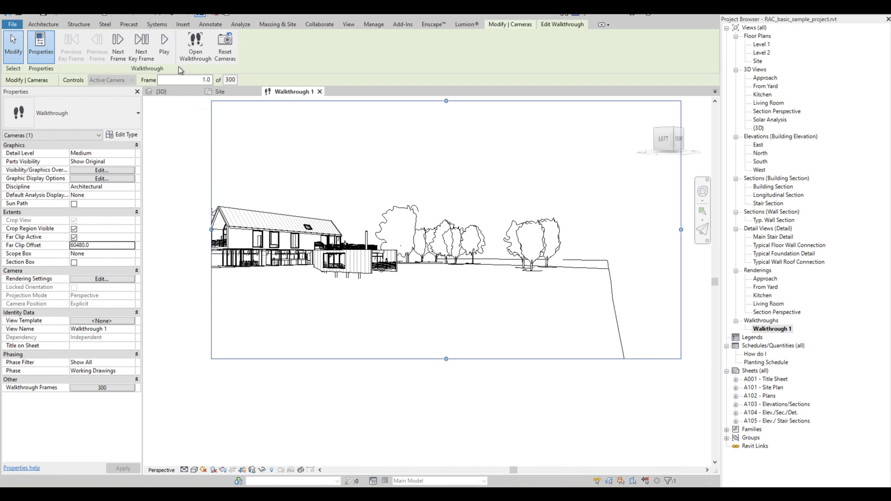
left_click(165, 43)
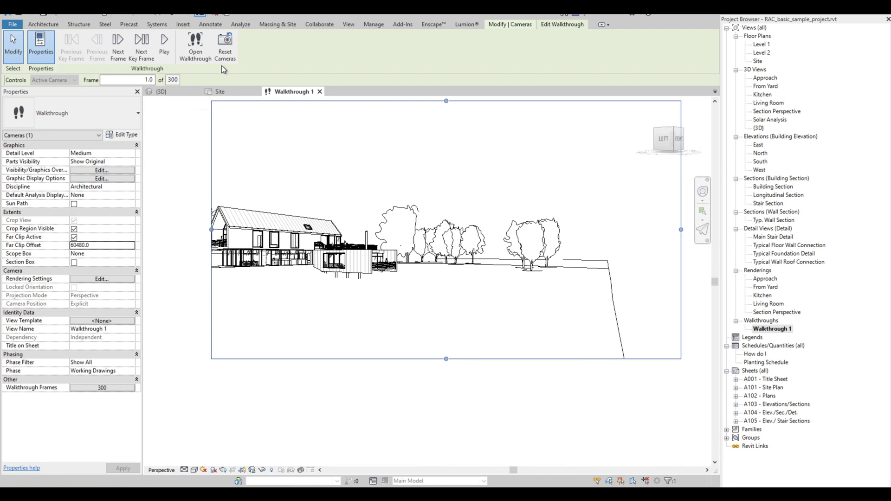
Step: In the Site plan, turn the frame 1 camera target toward the house and open the walkthrough's perspective view
left_click(194, 51)
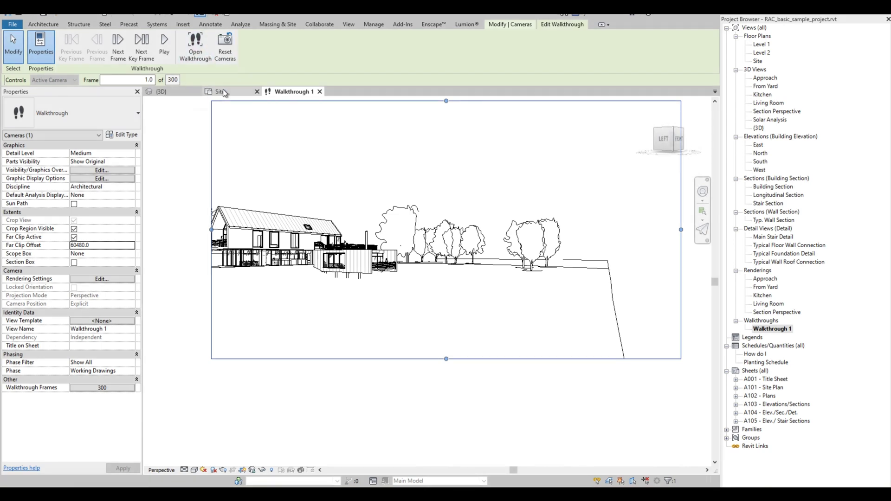
left_click(269, 370)
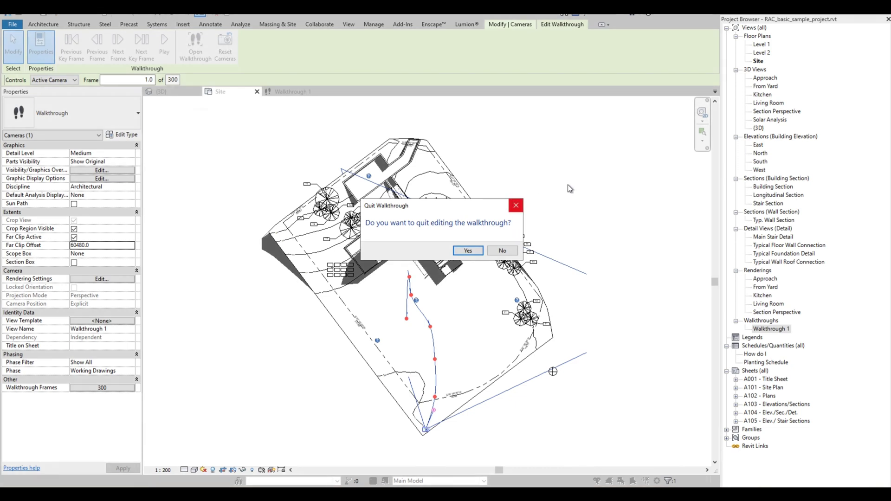
left_click(503, 251)
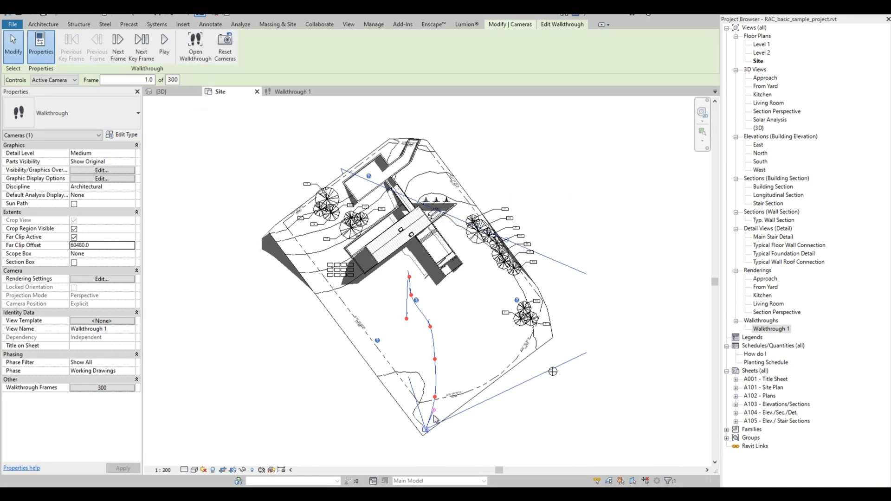
left_click_drag(435, 410, 447, 226)
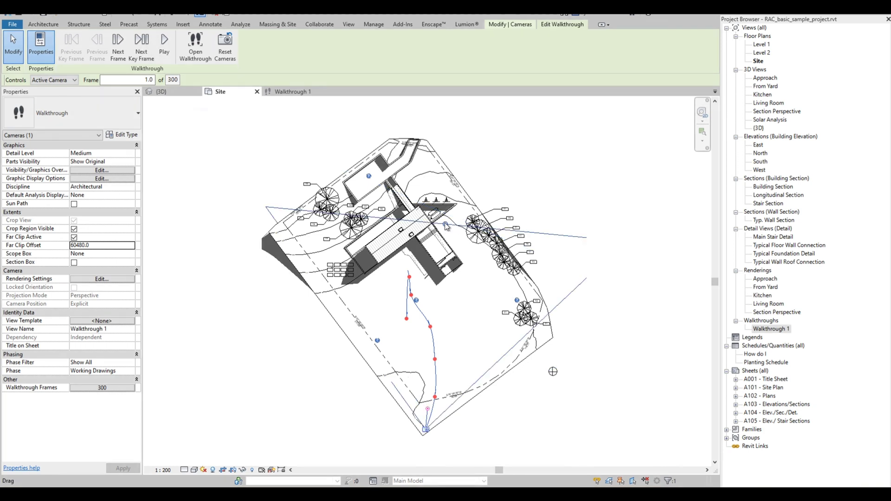
left_click(201, 52)
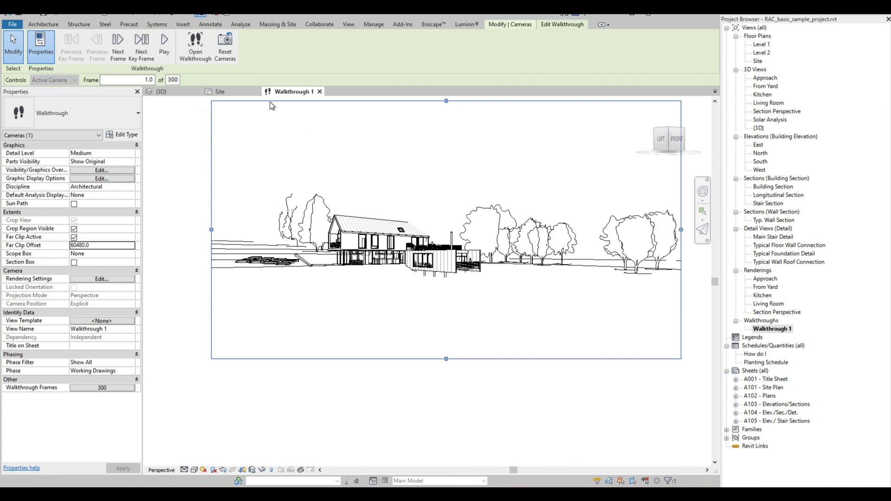
Step: In the Site plan, extend the frame 1 camera's far clip to about 73165, past the house, and reopen the perspective view
left_click(235, 92)
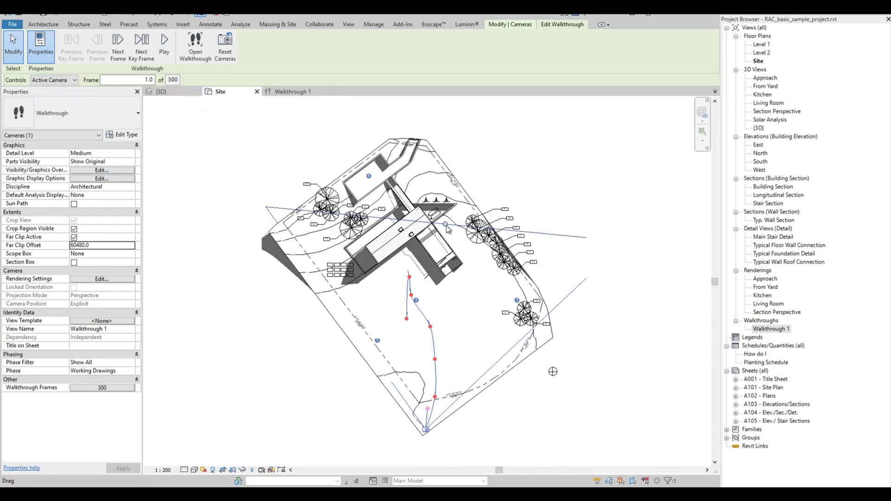
left_click_drag(447, 227, 450, 181)
left_click(195, 47)
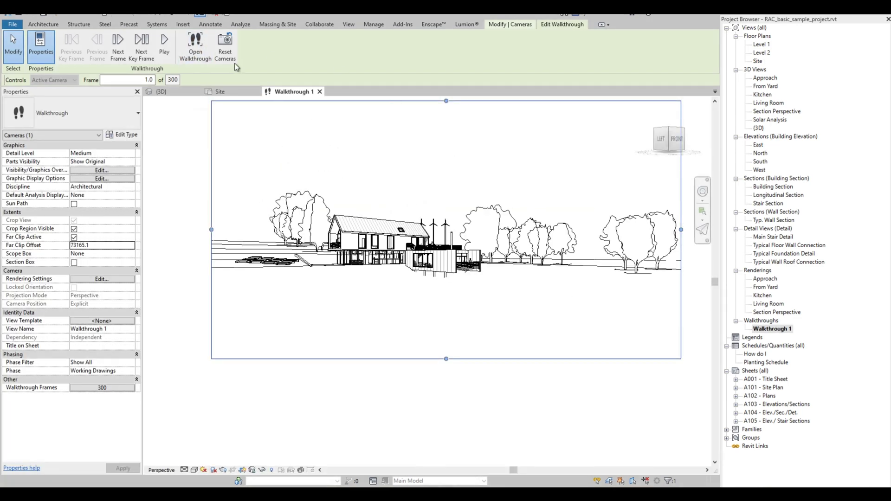
Step: Play the walkthrough from frame 1 and quit editing it
left_click(168, 48)
scroll(495, 143, "up", 2)
scroll(489, 118, "down", 2)
scroll(489, 118, "up", 1)
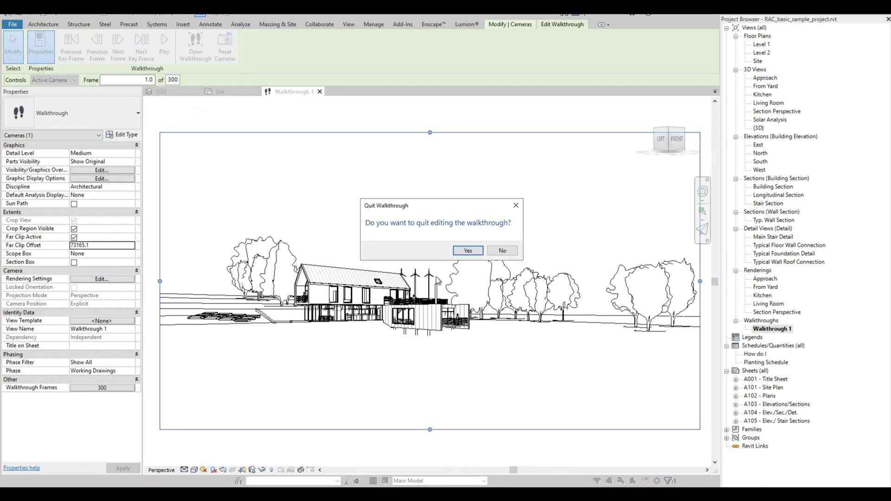
left_click(468, 251)
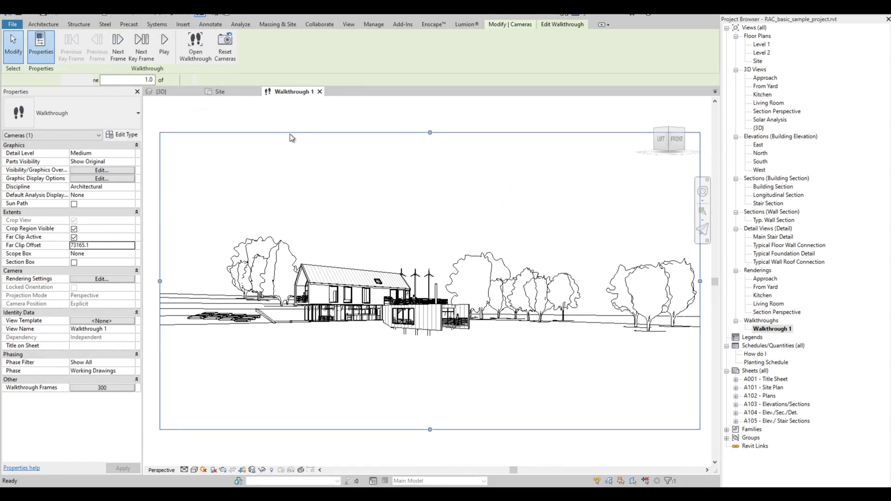
Step: Set the walkthrough view's visual style to Realistic and reopen the walkthrough for editing
left_click(194, 470)
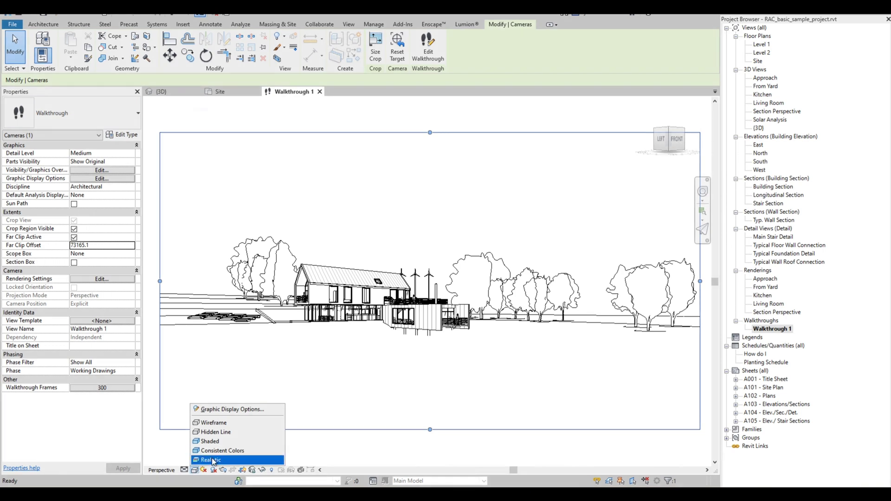
left_click(213, 460)
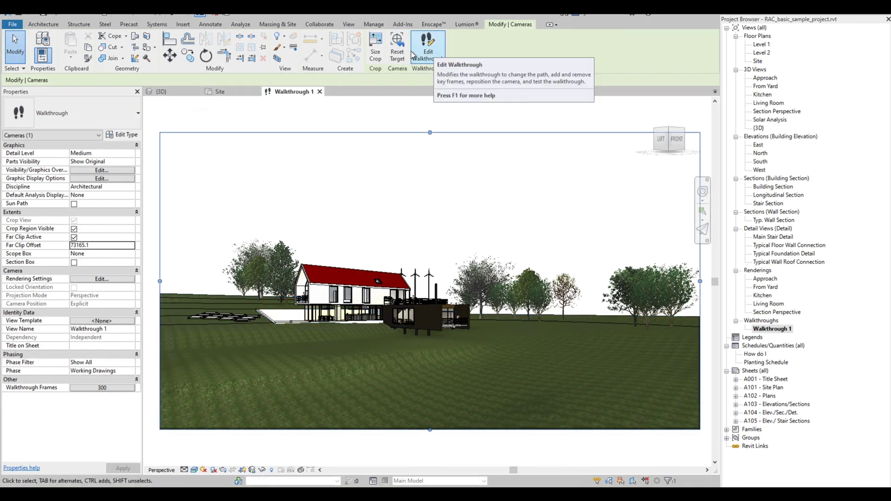
left_click(428, 53)
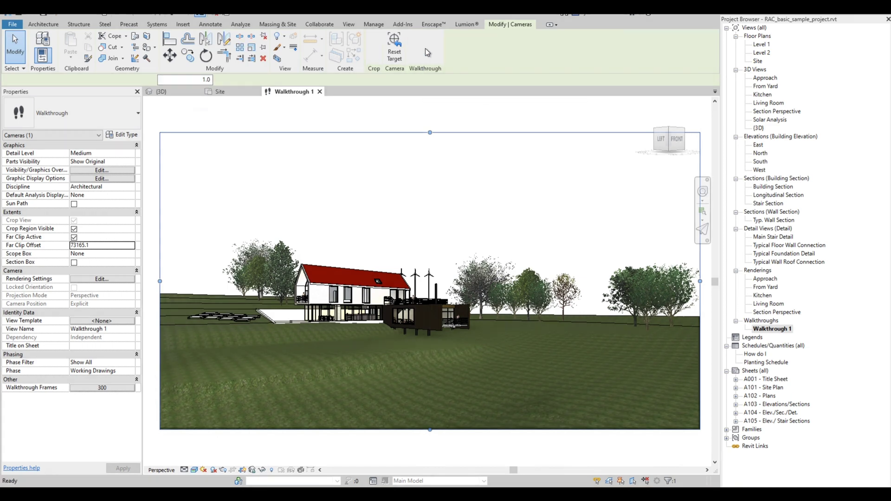
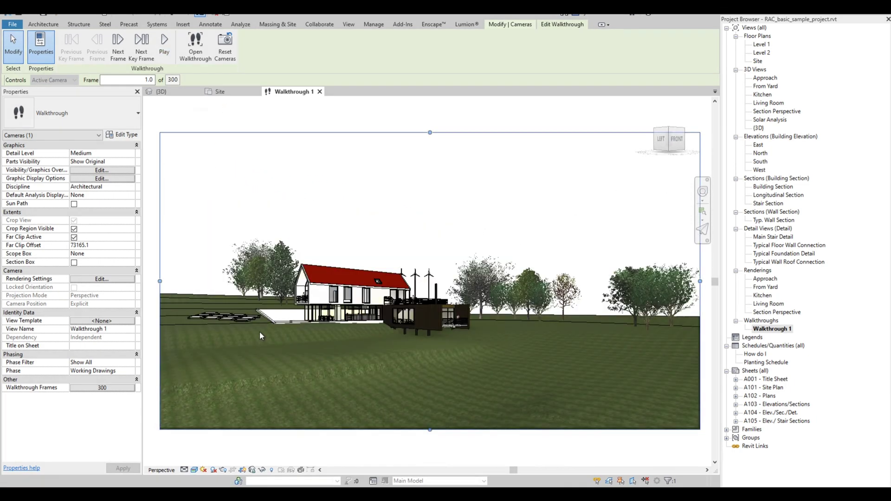
Step: Change the walkthrough view's visual style to Shaded and play the walkthrough from frame 1
left_click(186, 470)
left_click(211, 441)
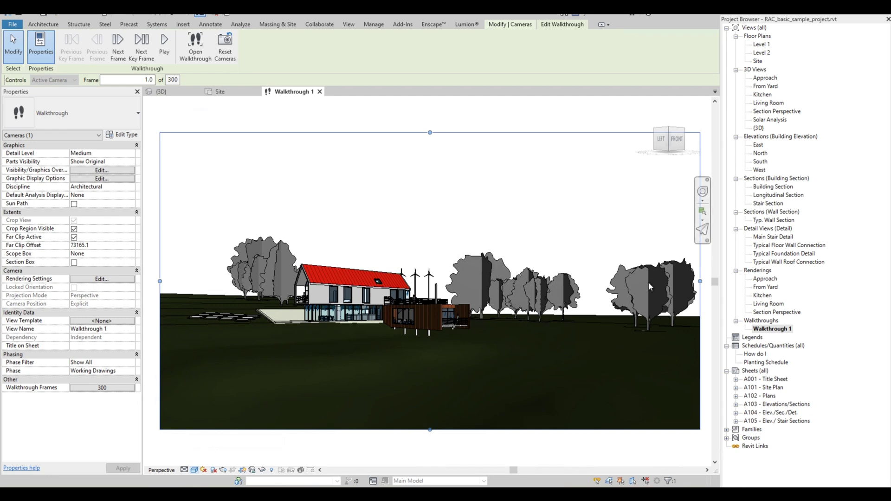
left_click(163, 44)
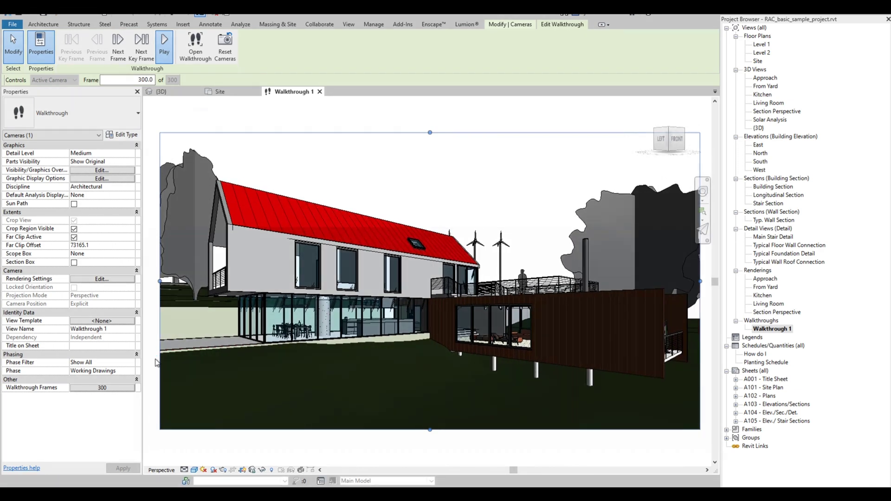
right_click(384, 215)
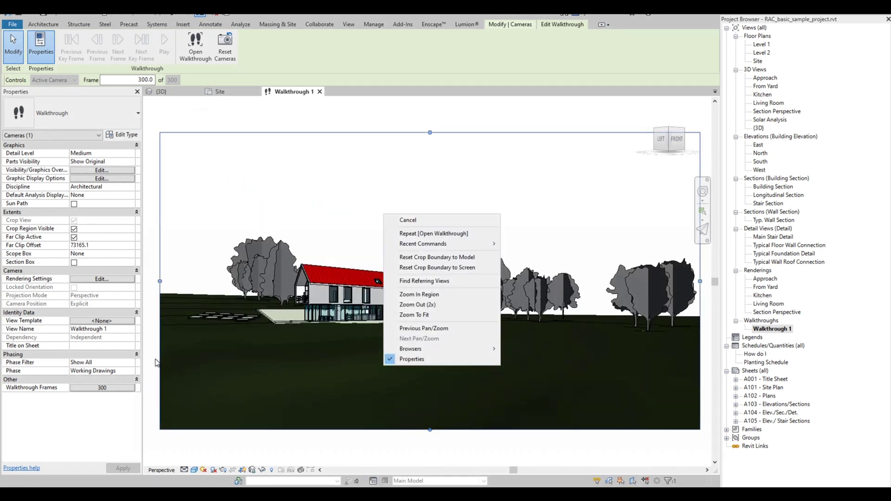
left_click(434, 220)
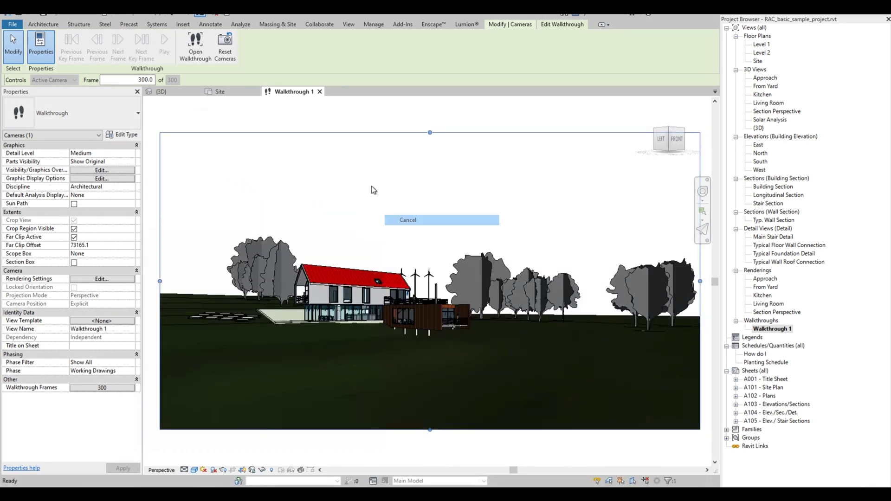
Step: Examine the quality, lighting scheme and background style choices in the walkthrough's rendering settings, and leave without applying changes
left_click(75, 280)
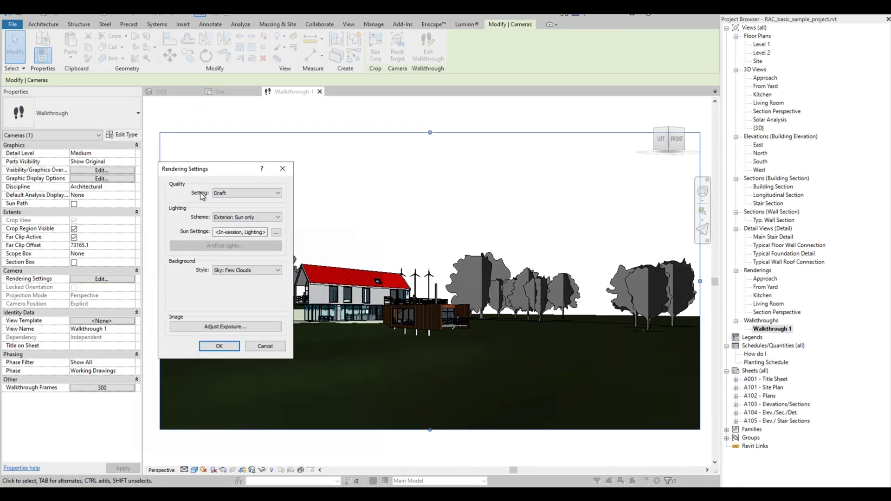
left_click(244, 193)
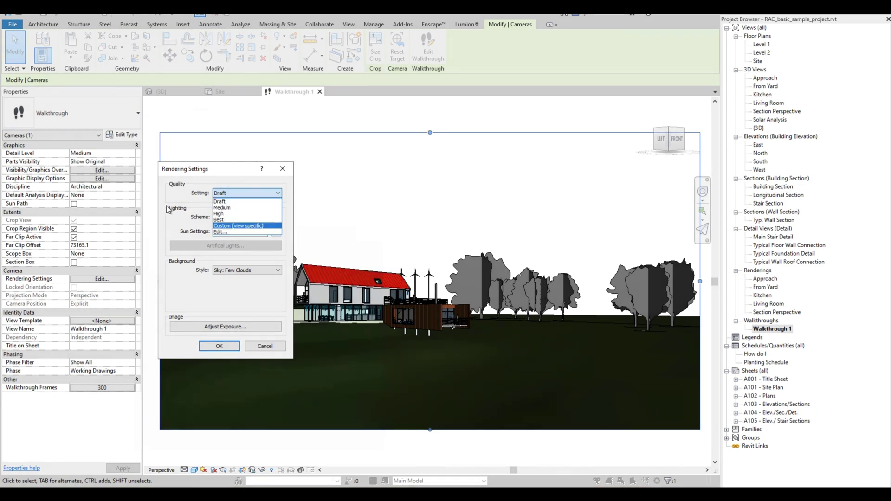
left_click(169, 212)
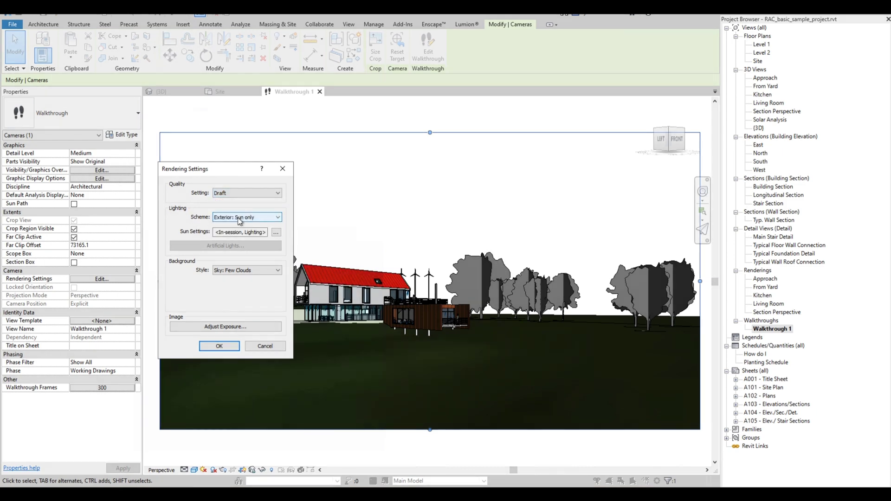
left_click(278, 218)
left_click(264, 216)
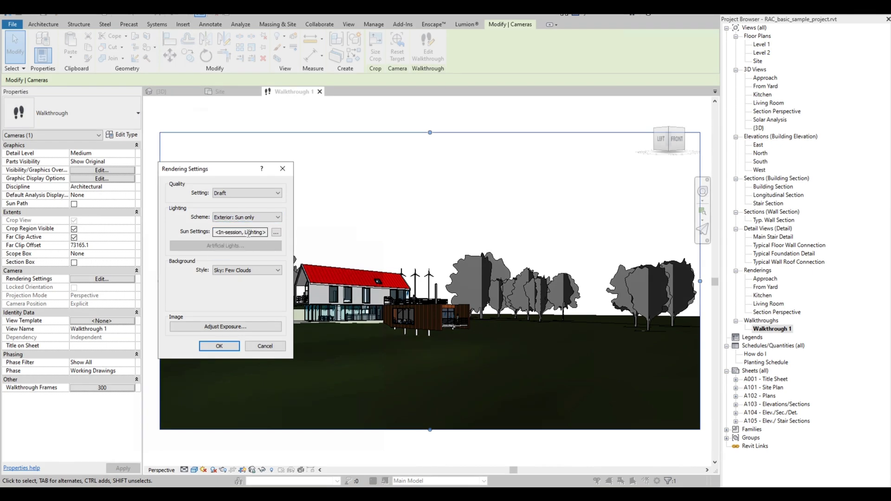
left_click(221, 273)
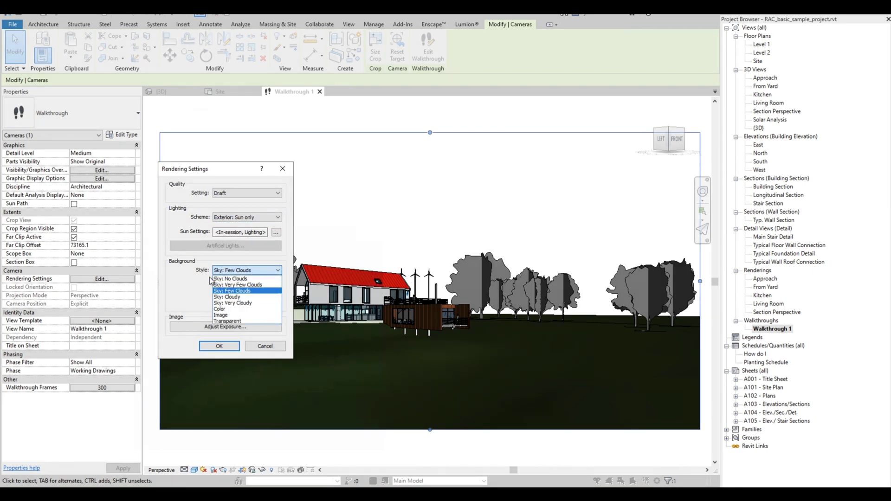
left_click(181, 298)
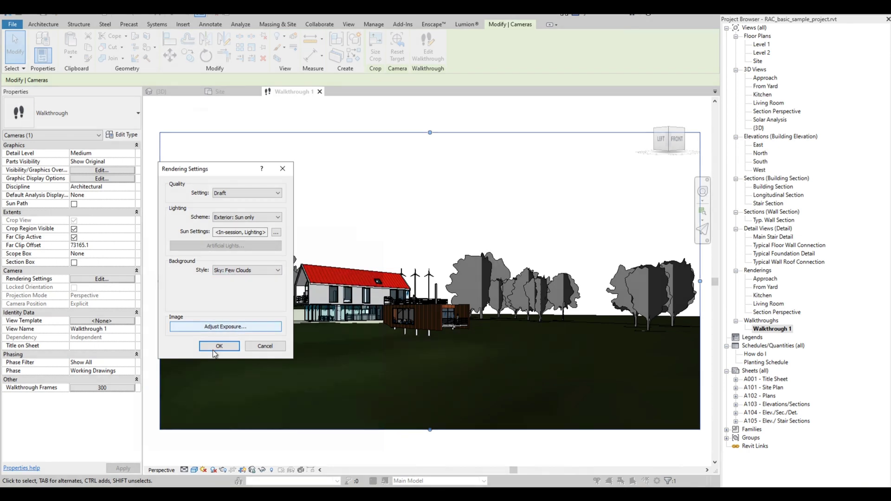
left_click(265, 346)
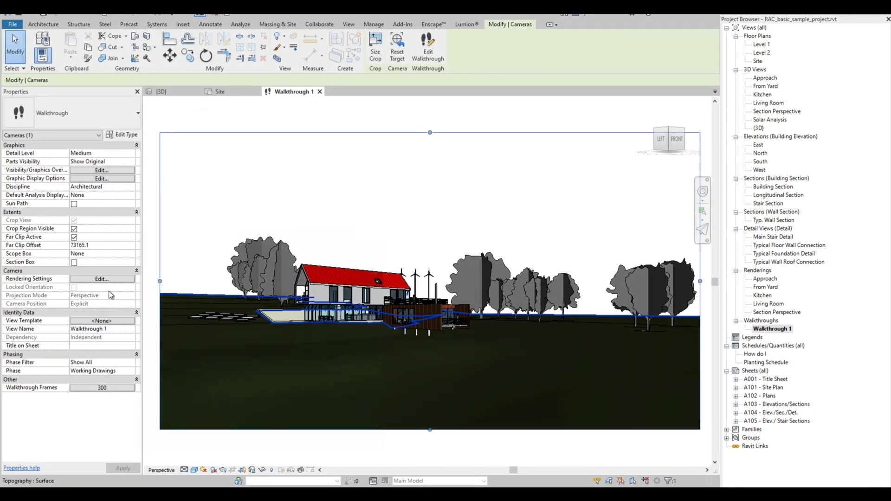
Step: Deselect the walkthrough camera and set up a walkthrough animation export with the Realistic visual style
left_click(212, 121)
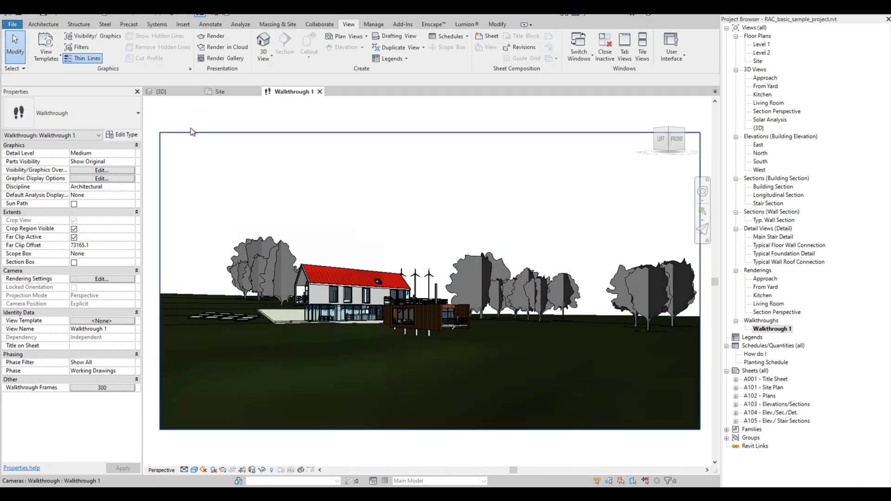
left_click(11, 26)
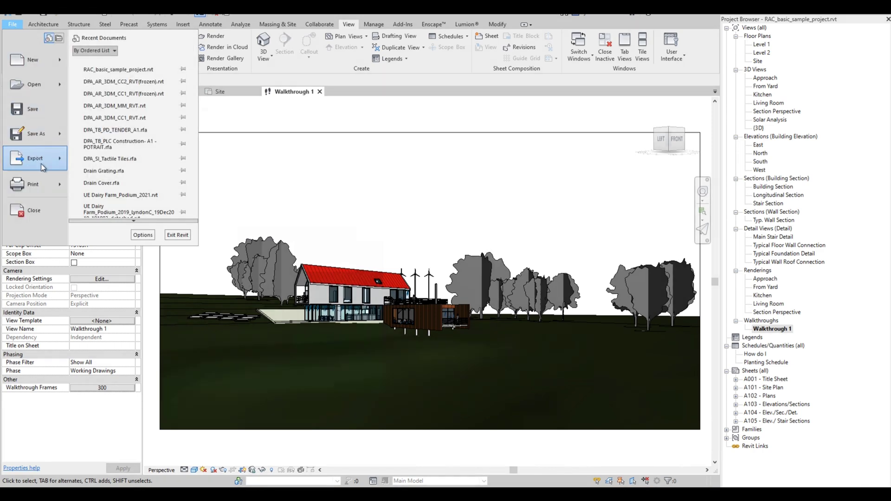
mouse_move(41, 164)
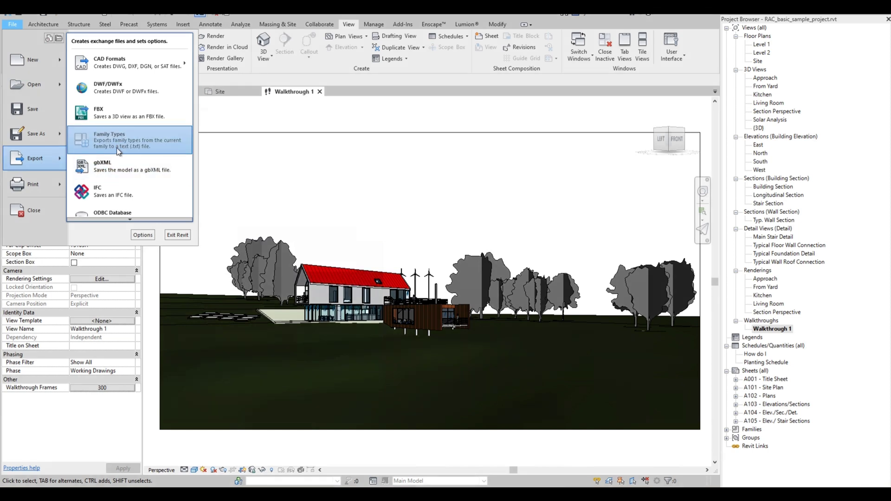
left_click(131, 219)
left_click(131, 219)
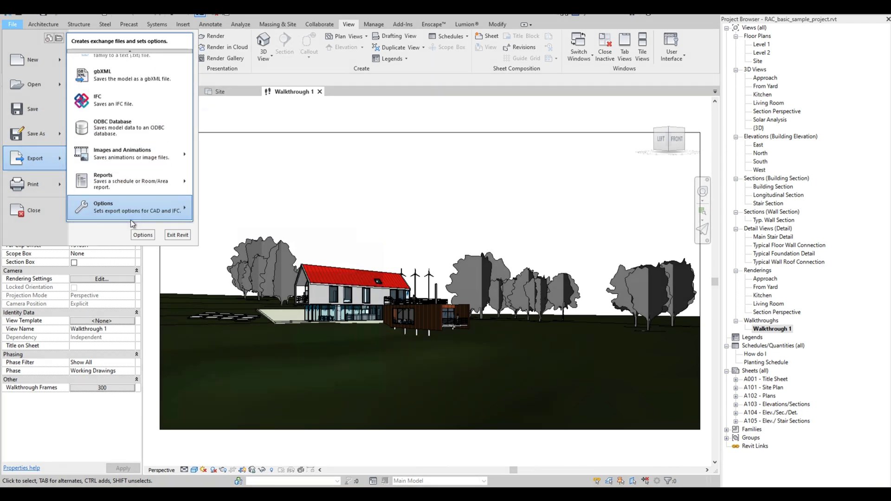
mouse_move(137, 150)
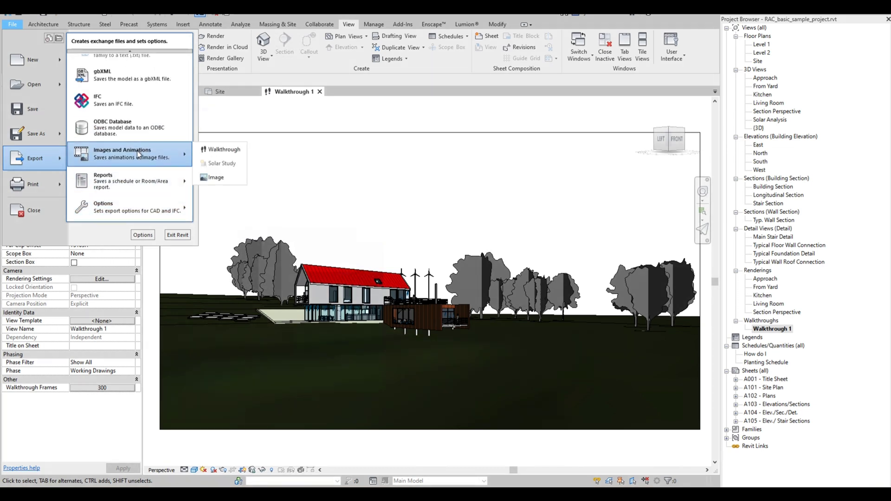
left_click(224, 151)
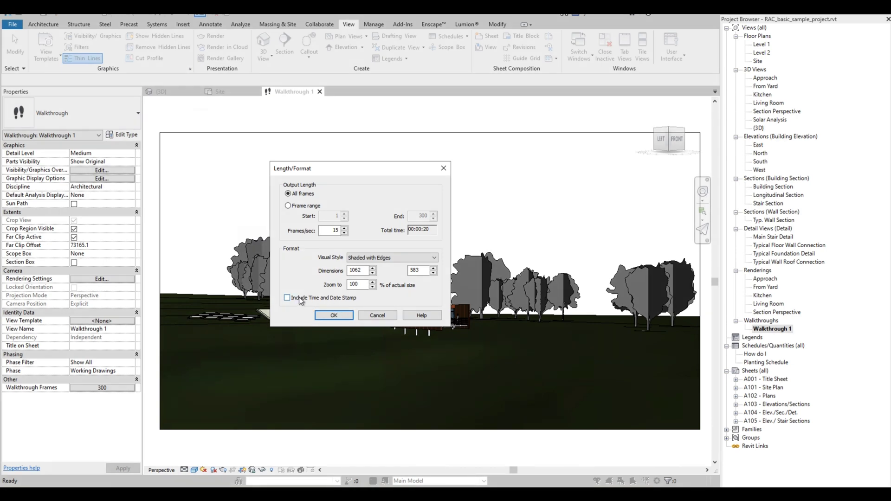
left_click(422, 259)
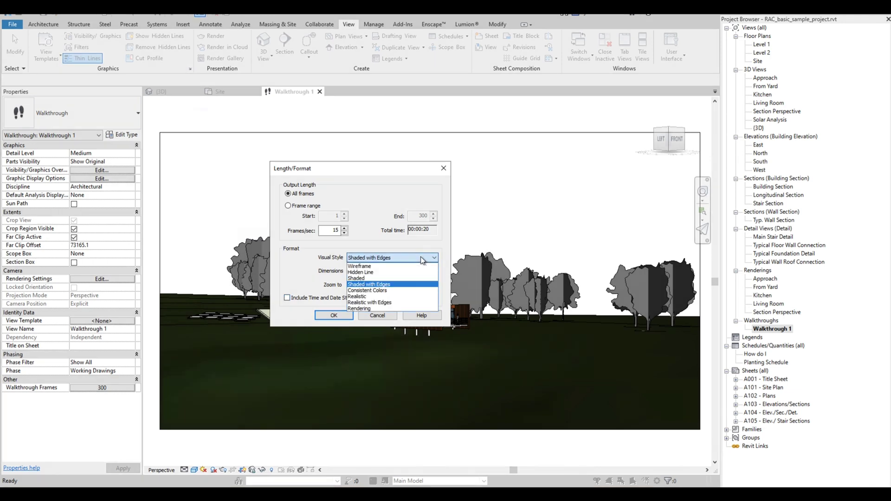
left_click(367, 297)
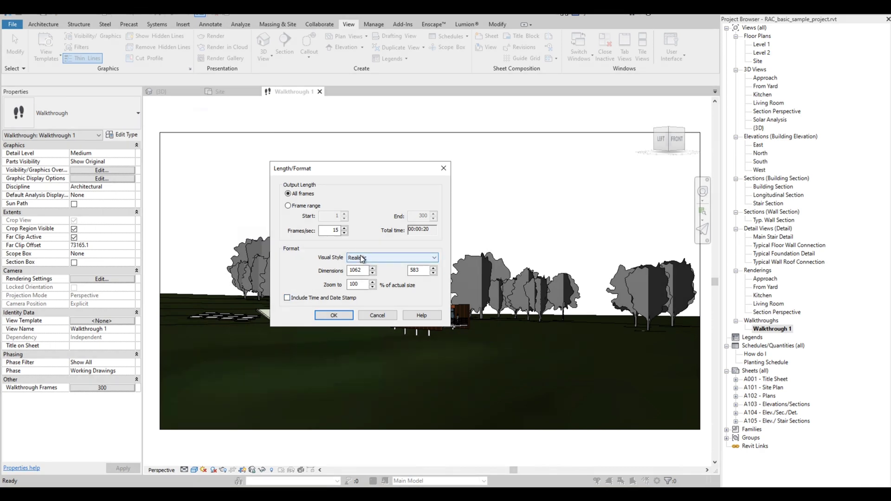
left_click(337, 316)
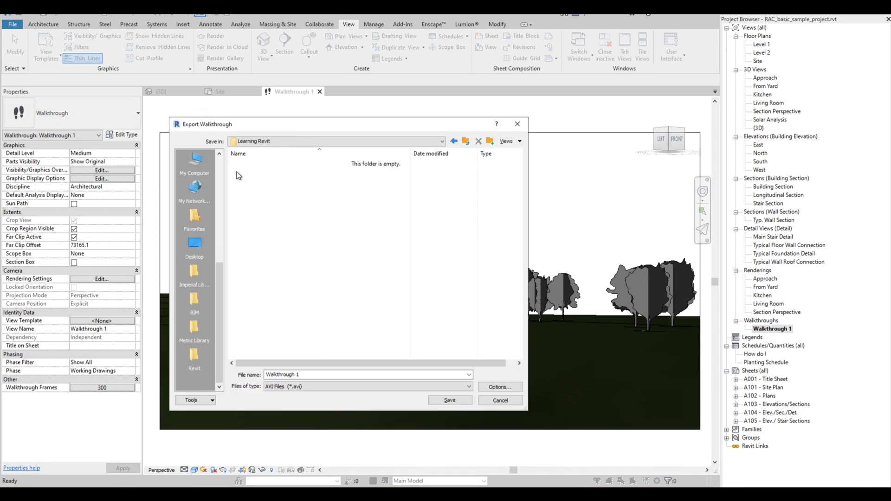
Step: Save the exported walkthrough as the AVI file Walkthrough 1 in the Learning Revit folder
left_click(336, 386)
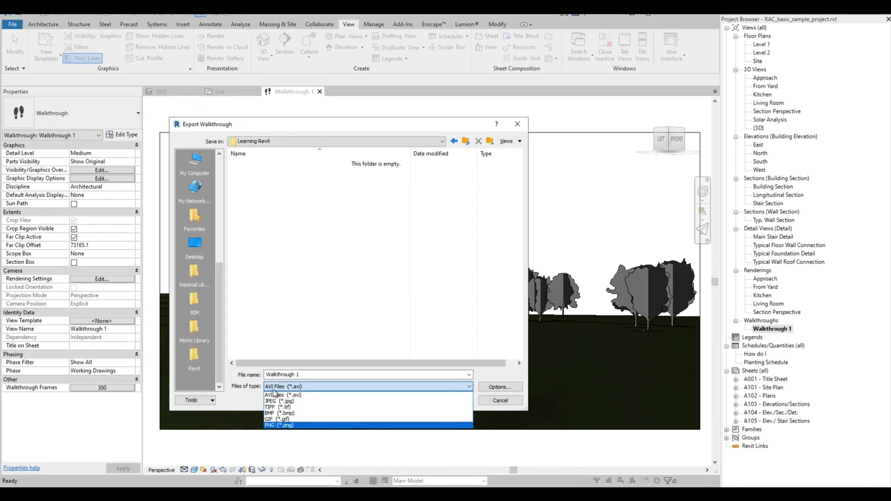
left_click(247, 395)
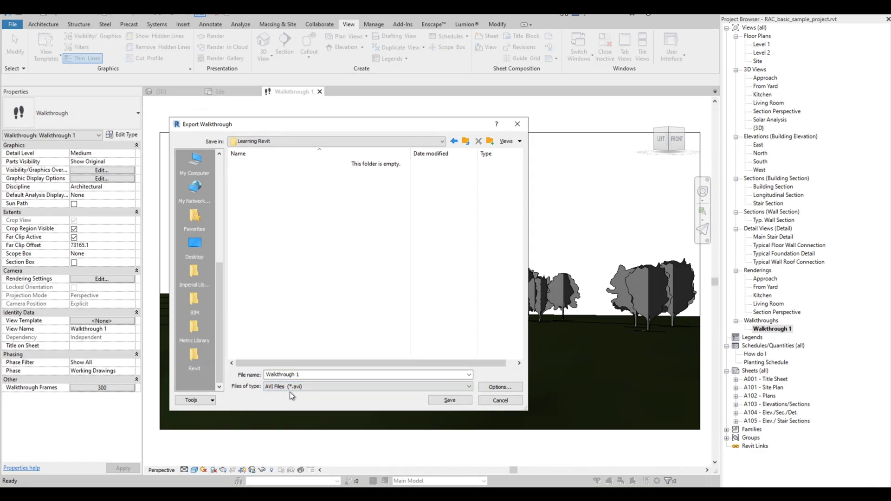
left_click(506, 388)
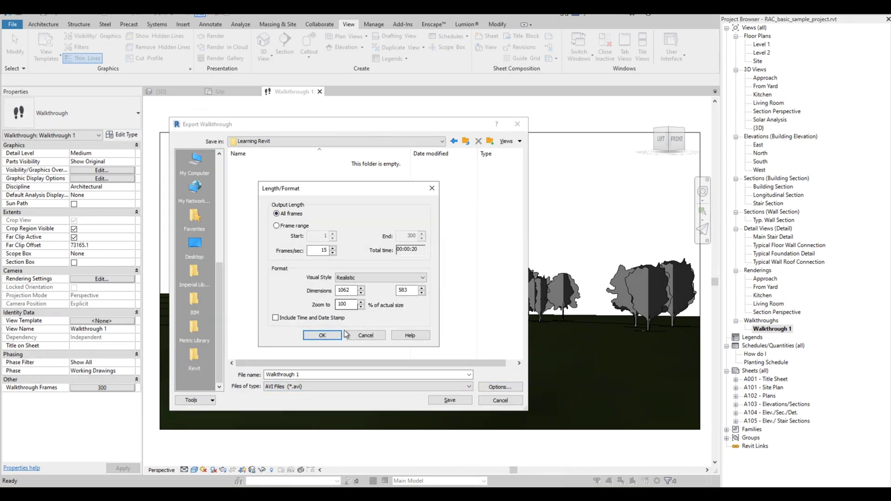
left_click(366, 335)
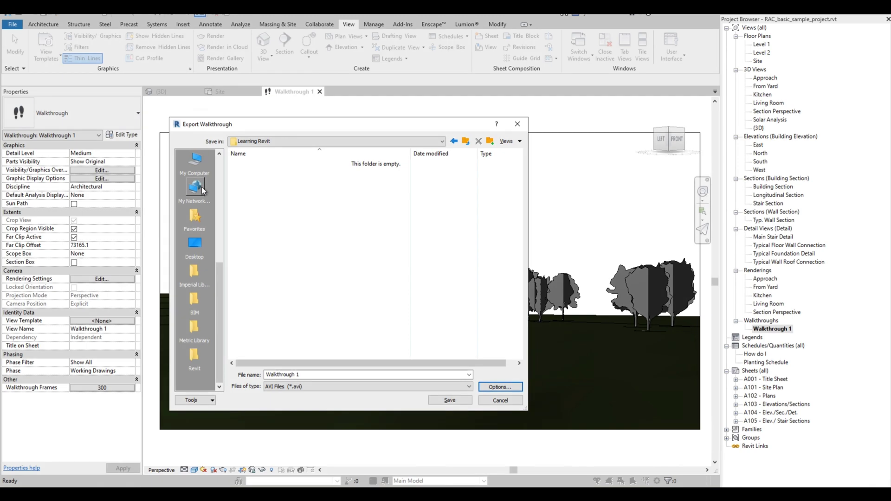
left_click(450, 400)
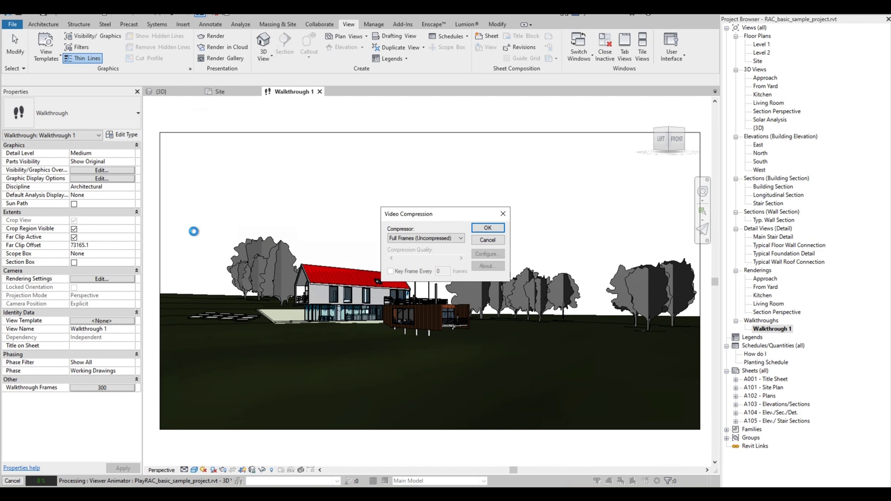
Step: Keep Full Frames (Uncompressed) as the video compressor and run the walkthrough export
left_click(461, 238)
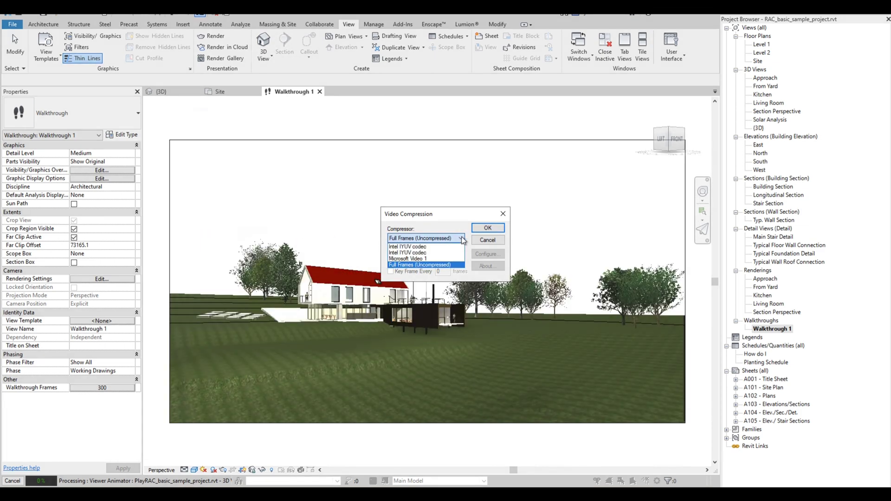
left_click(460, 214)
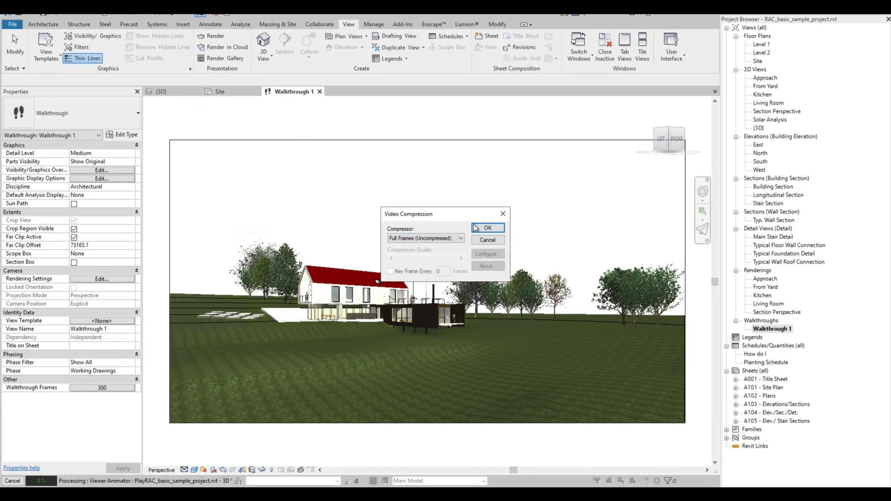
left_click(488, 228)
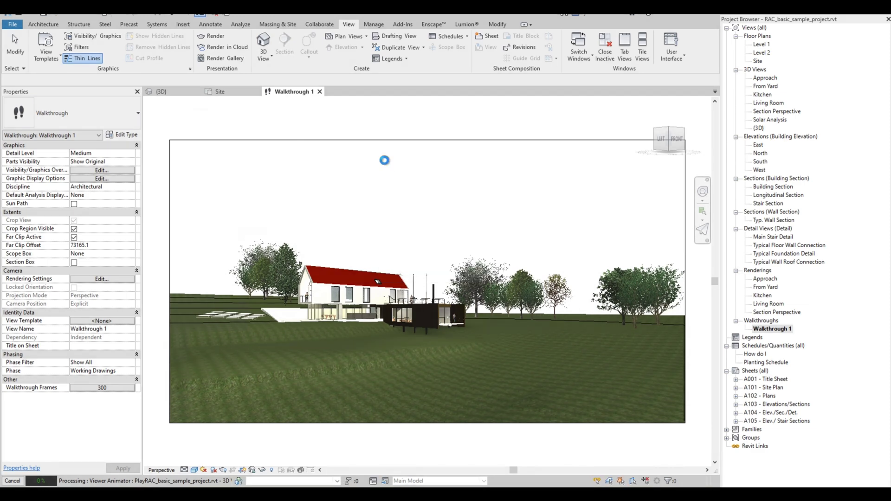